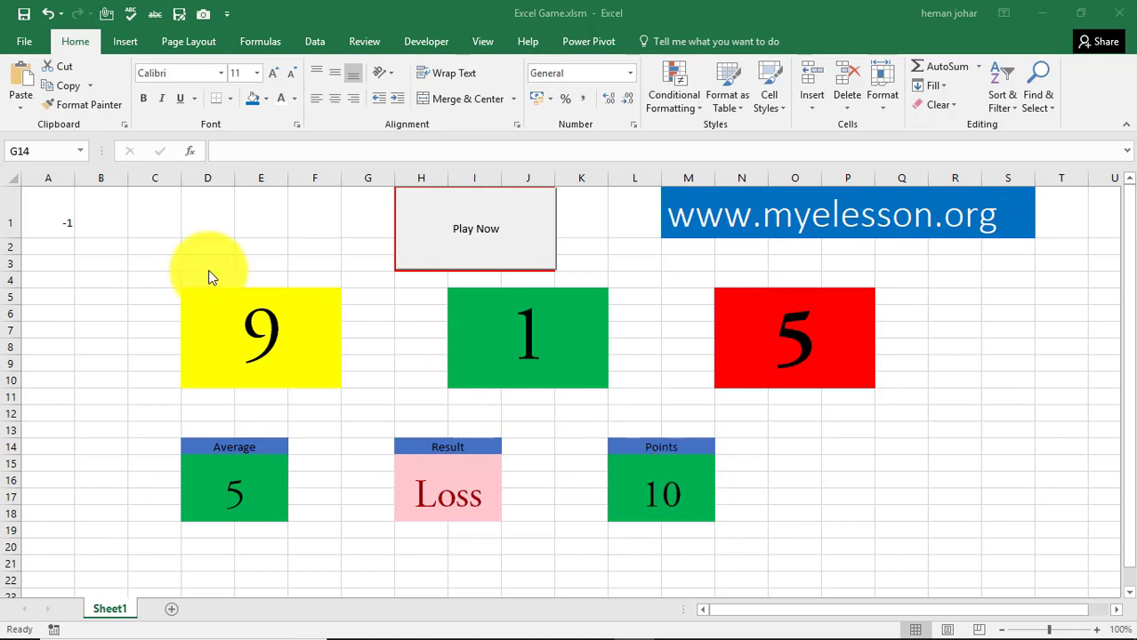
Step: Reset the Points total in L15 to 0 and play five rounds with Play Now
left_click(642, 485)
type("0")
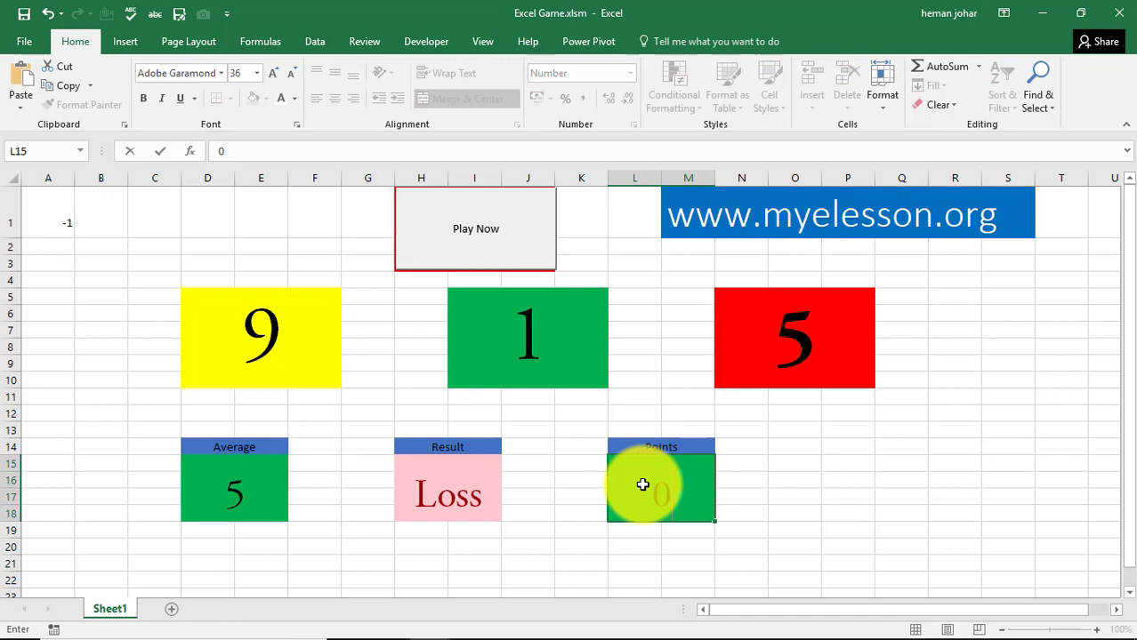
left_click(521, 258)
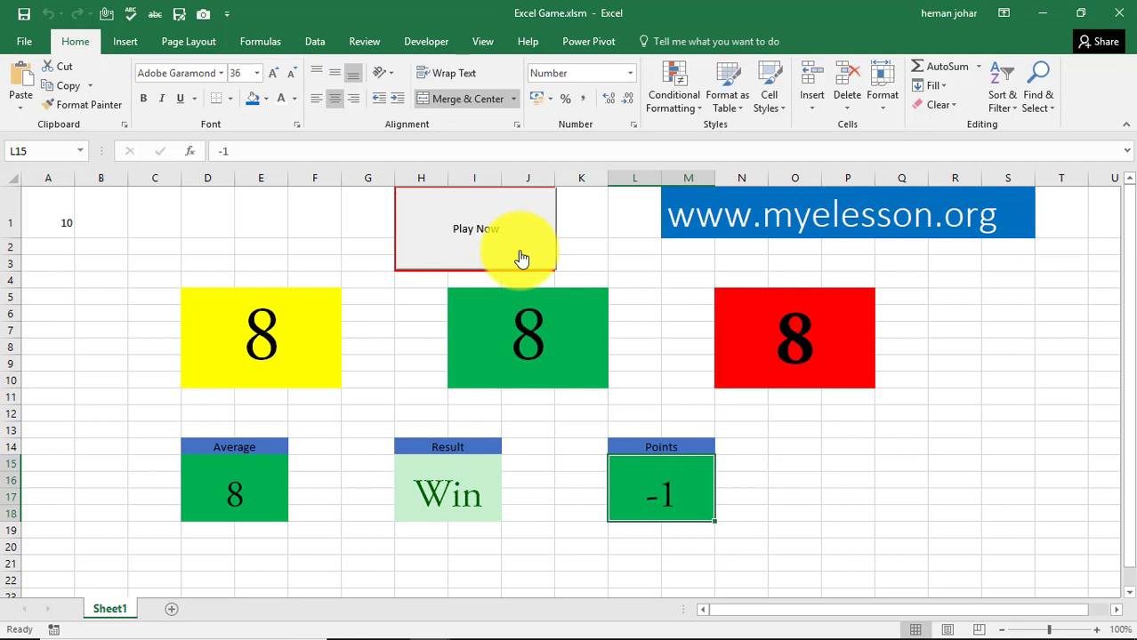
left_click(521, 258)
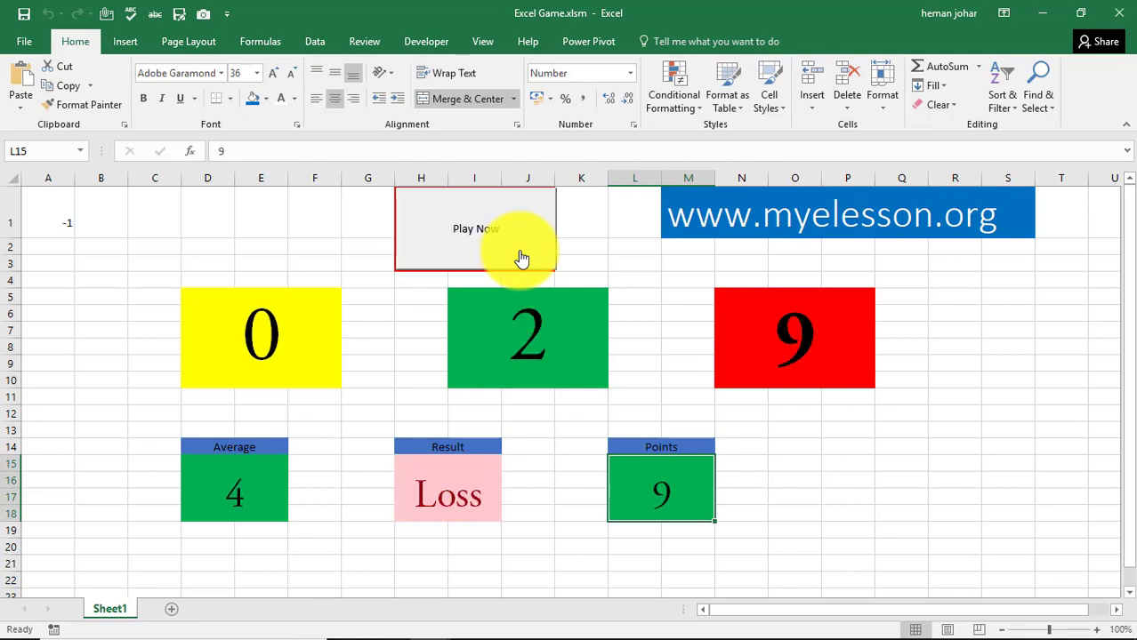
left_click(521, 258)
left_click(521, 258)
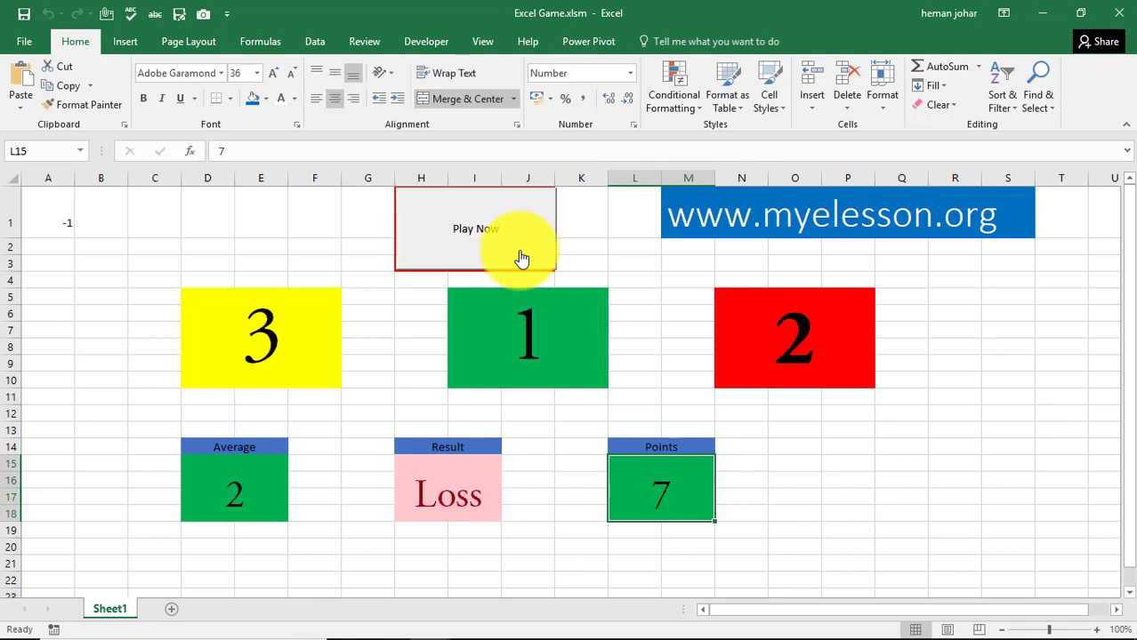
left_click(521, 258)
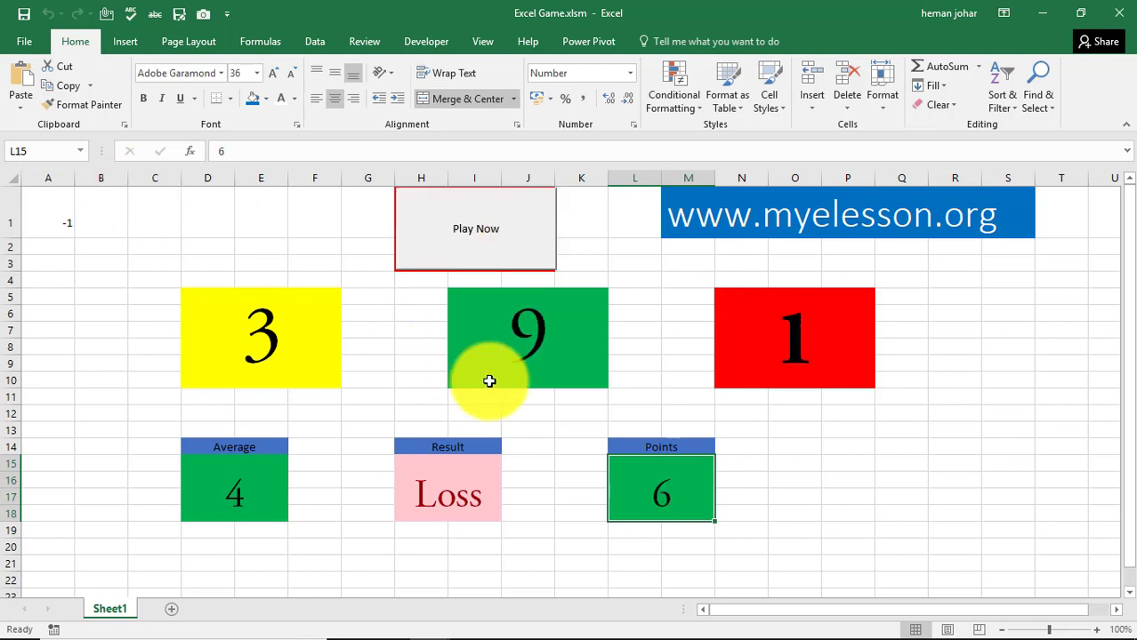
Step: Inspect the A1 formula =IF(D15>5,10,-1) and keep playing until 4, 1, 4, Loss, 28 points
left_click(52, 226)
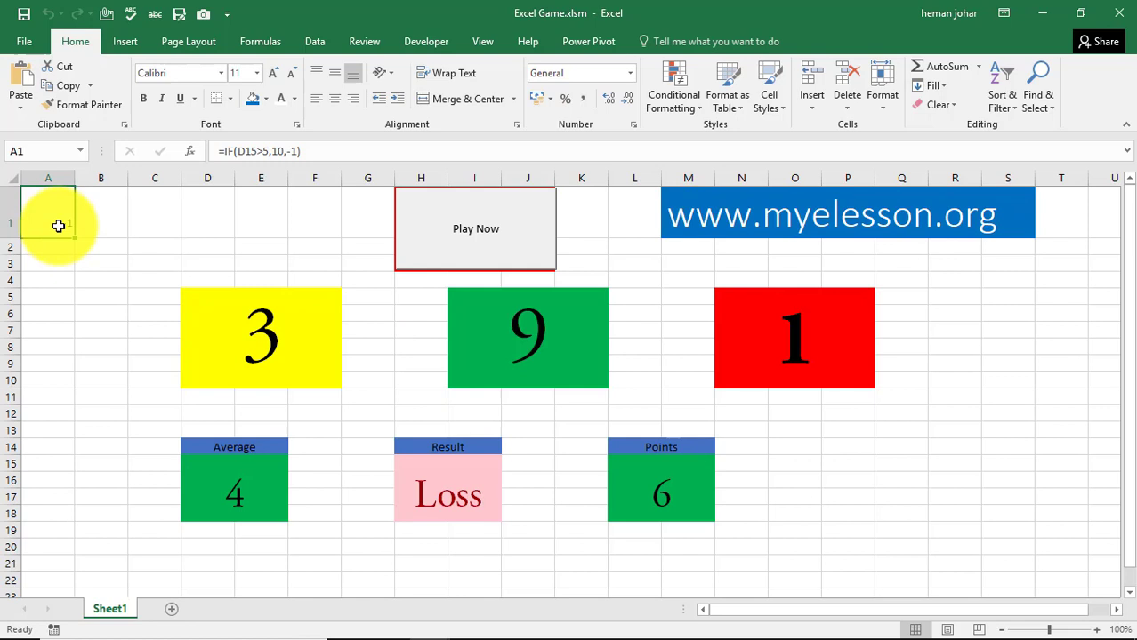
left_click(459, 244)
left_click(460, 243)
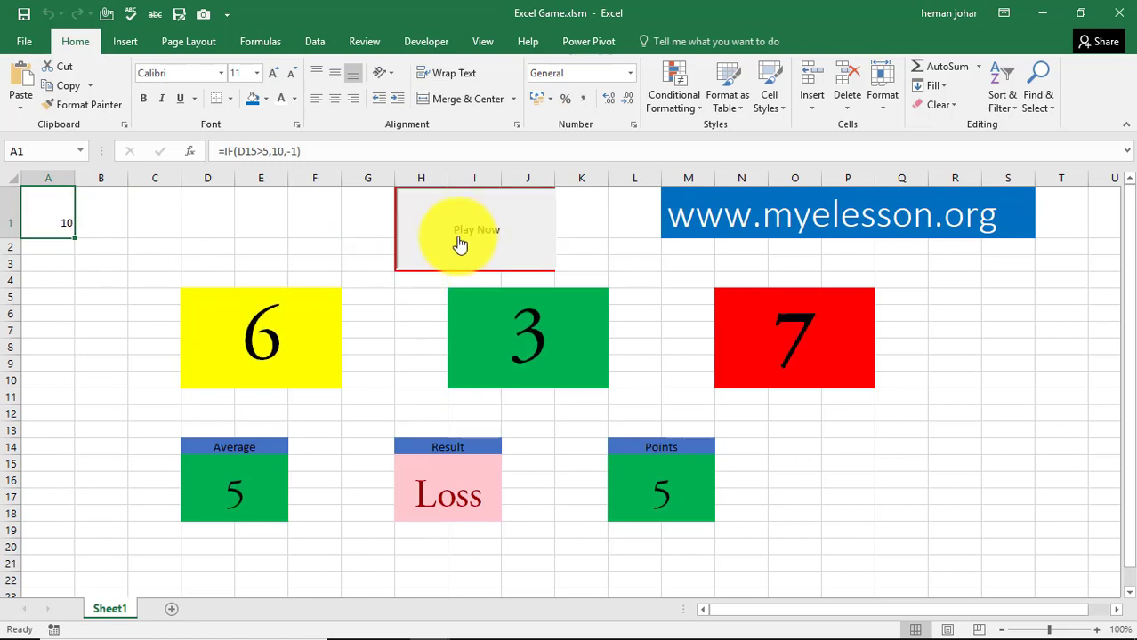
left_click(460, 244)
left_click(460, 244)
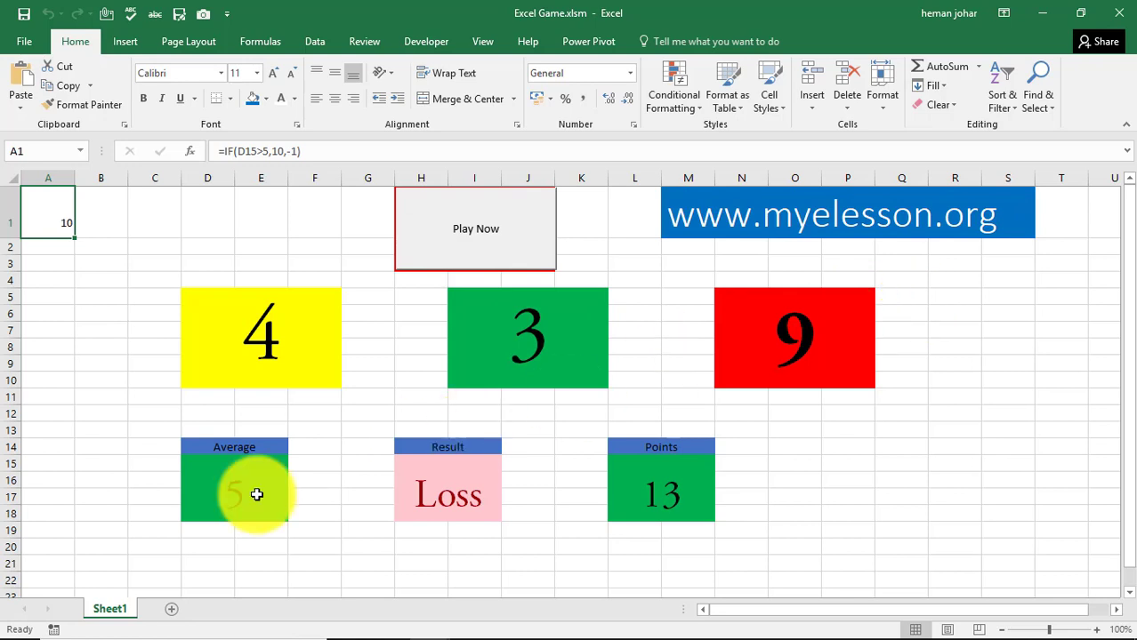
left_click(453, 262)
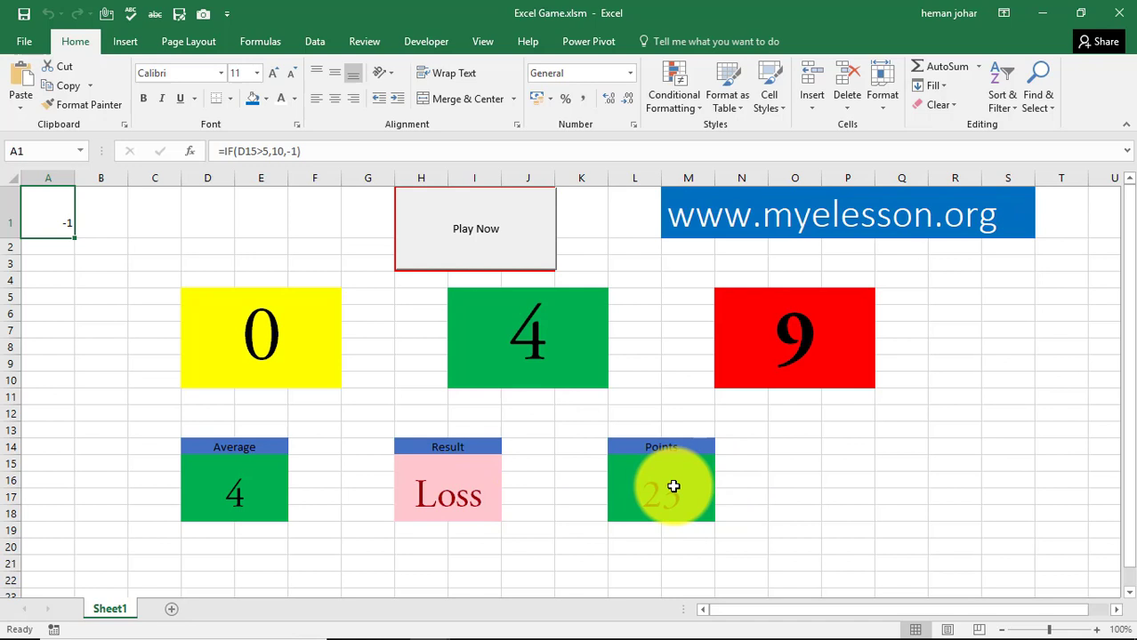
left_click(498, 245)
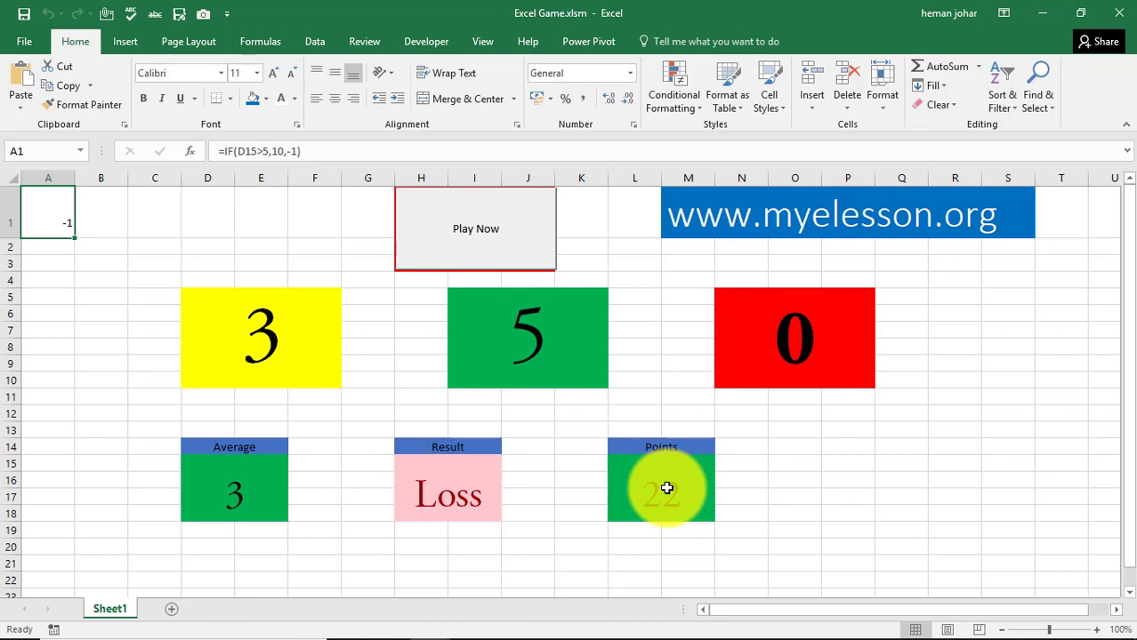
left_click(485, 259)
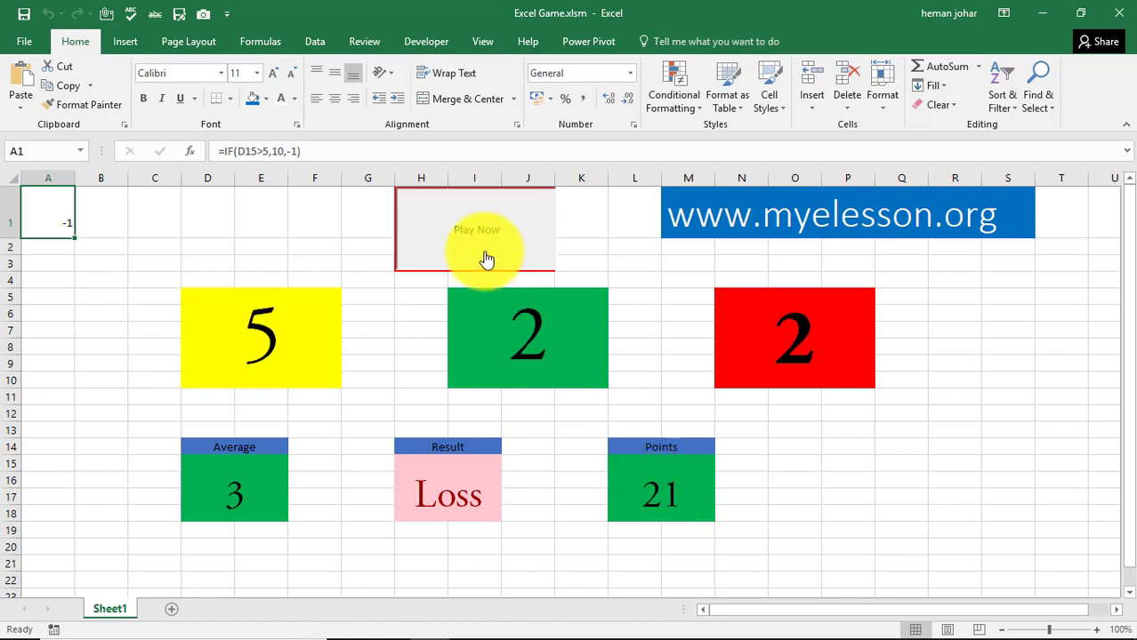
left_click(486, 259)
left_click(486, 259)
left_click(485, 259)
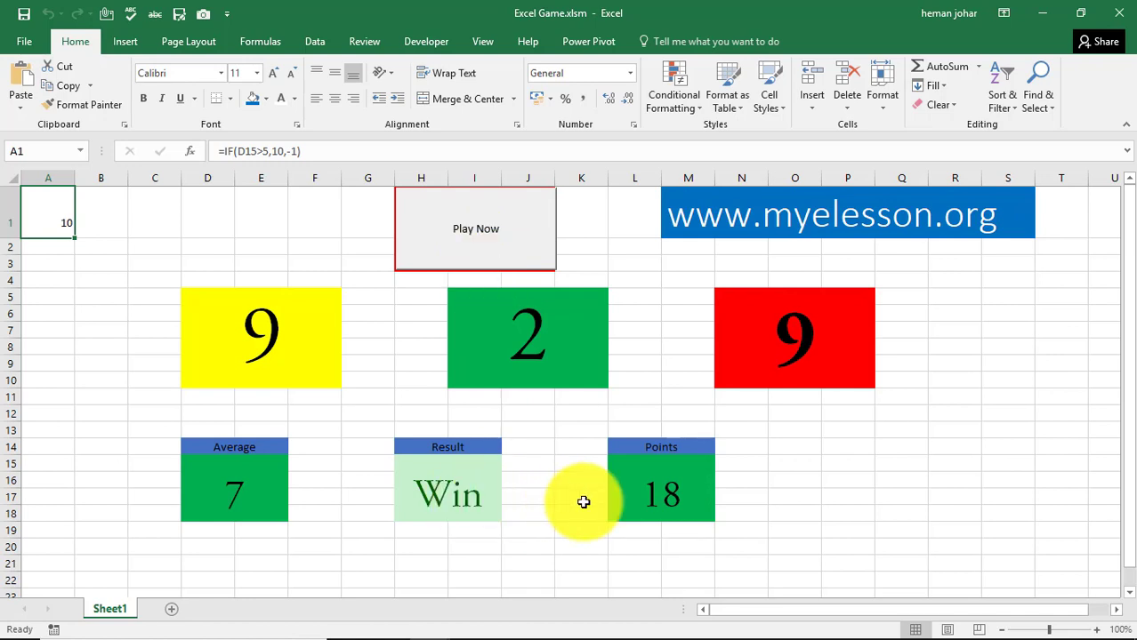
left_click(504, 252)
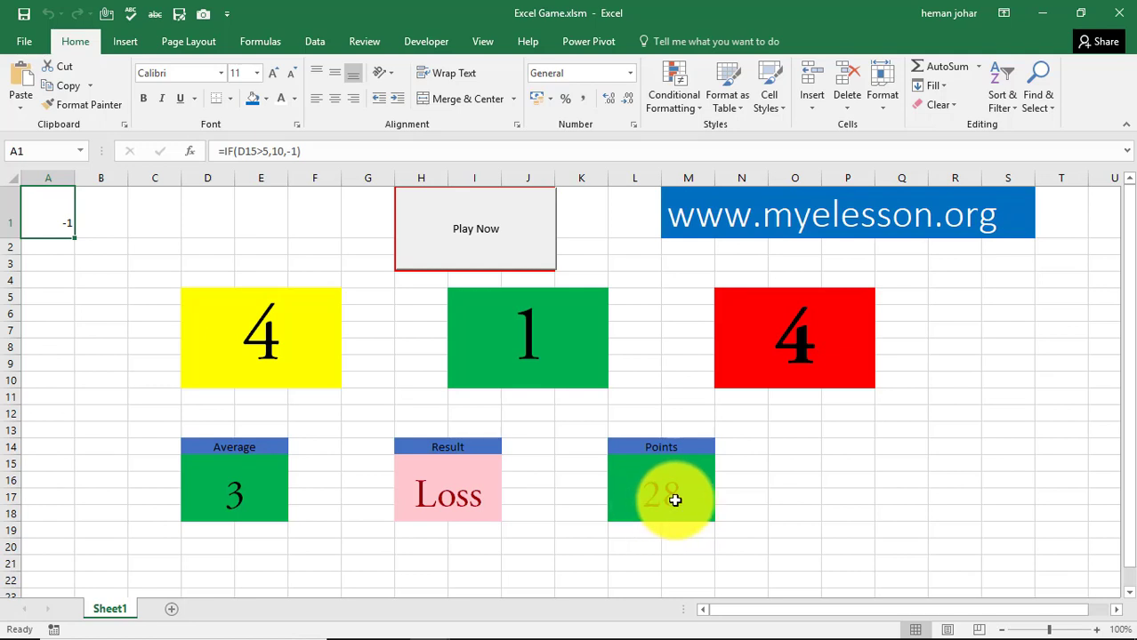
left_click(830, 463)
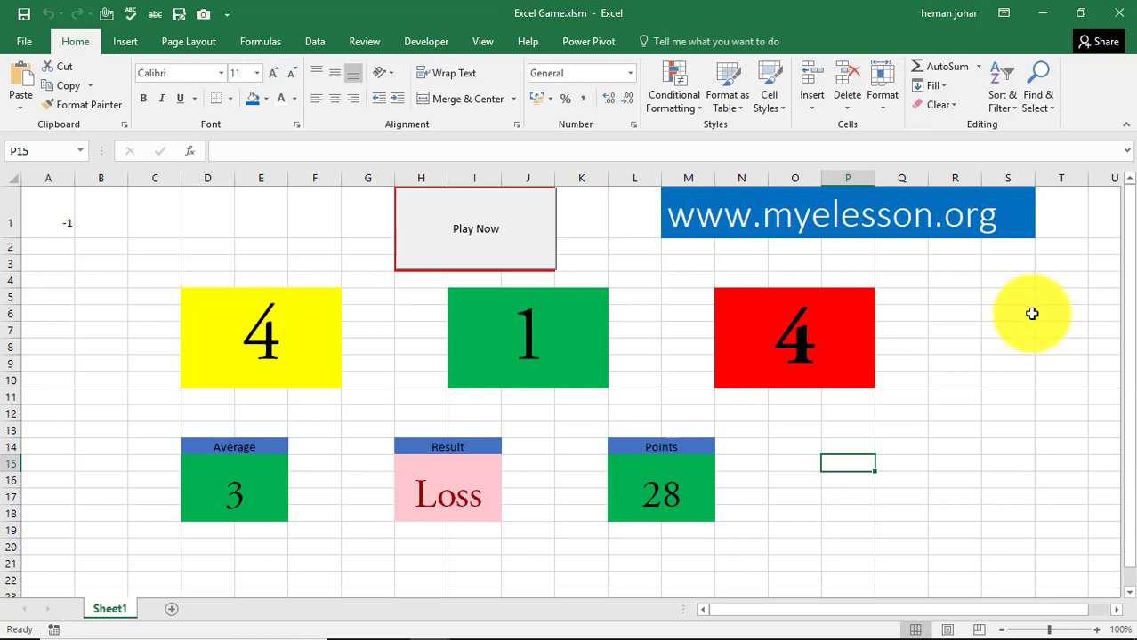
Step: Replace the yellow box D5's formula with =RANDBETWEEN(0,9)
left_click(954, 332)
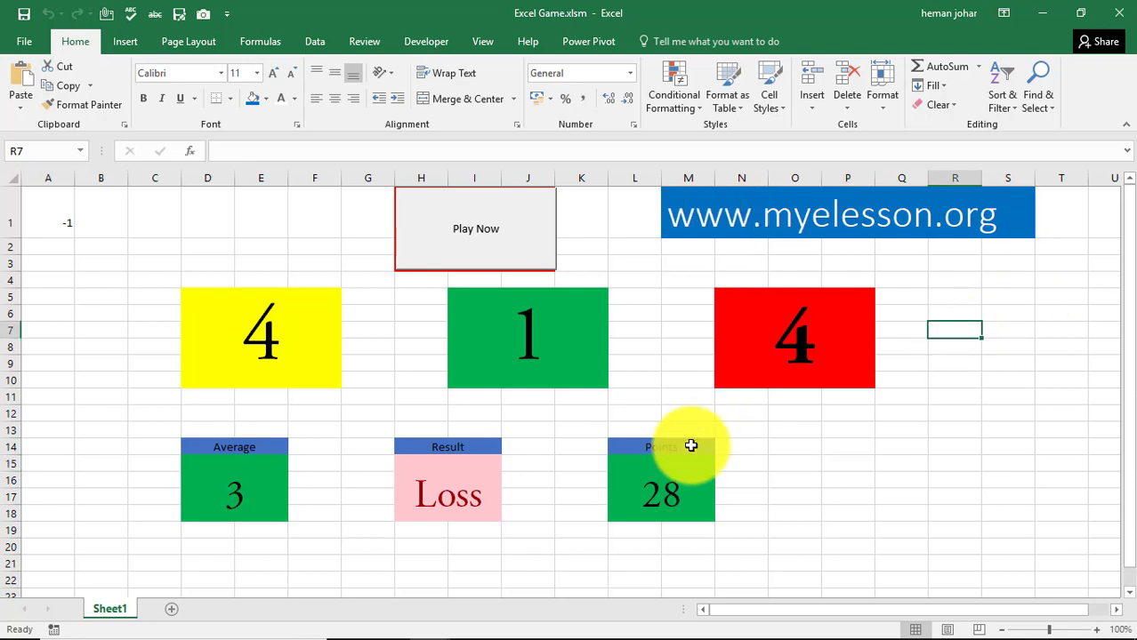
left_click(241, 345)
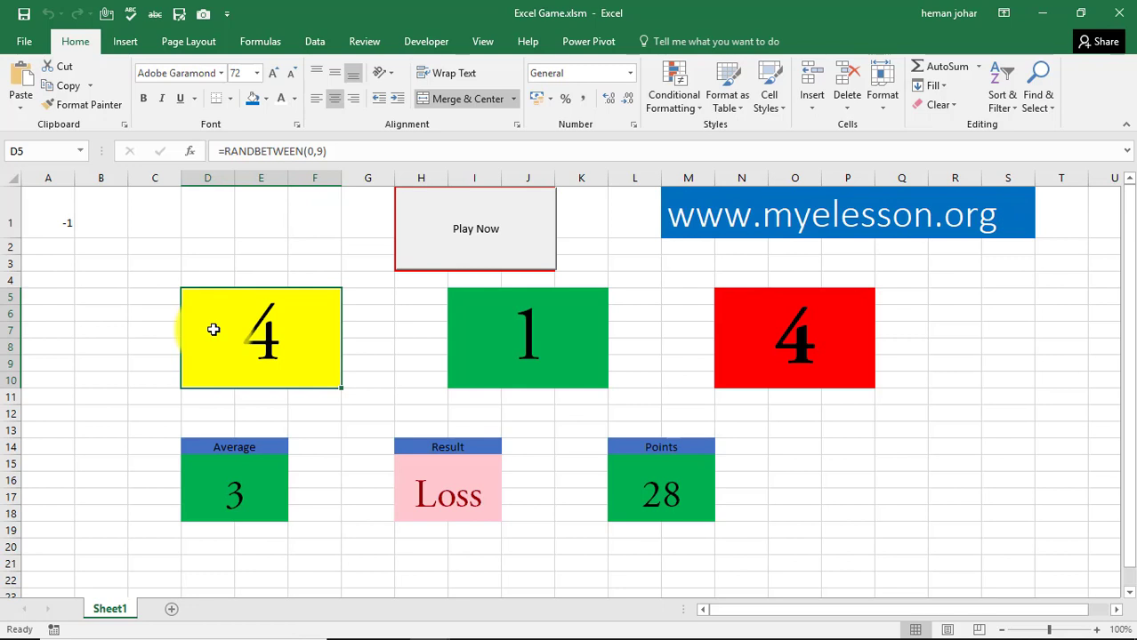
key("Delete")
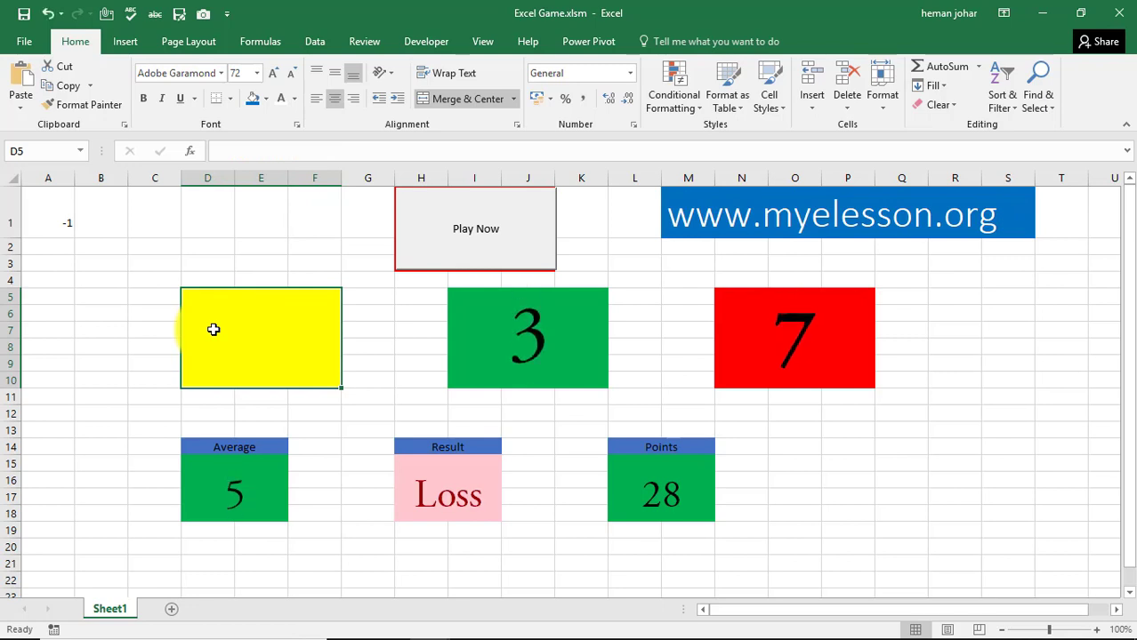
type("=ran")
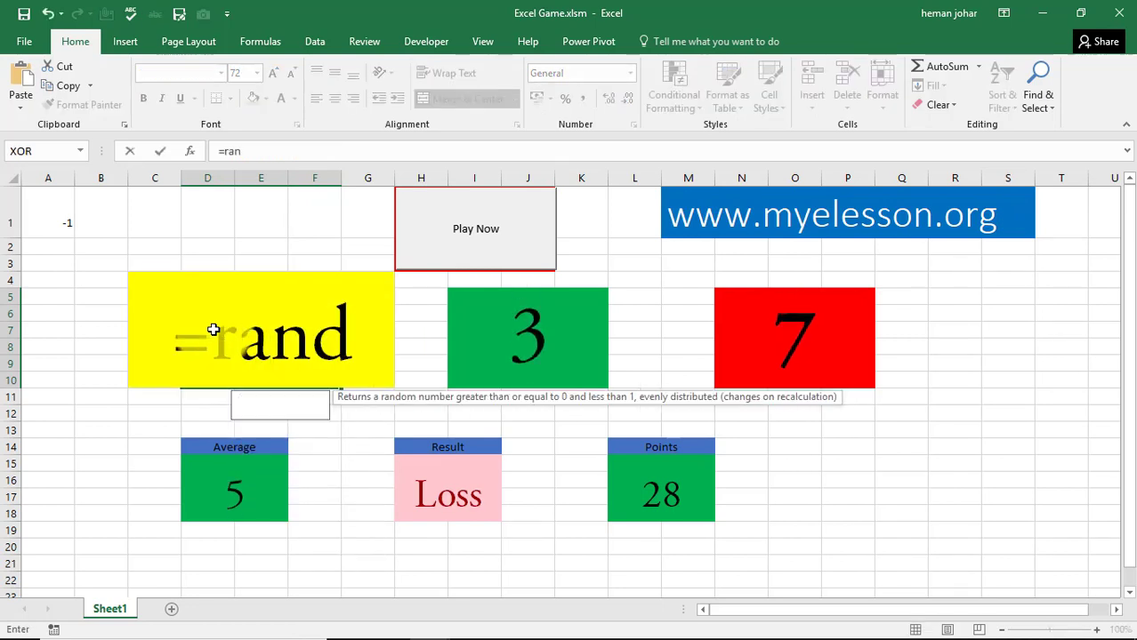
type("dbet")
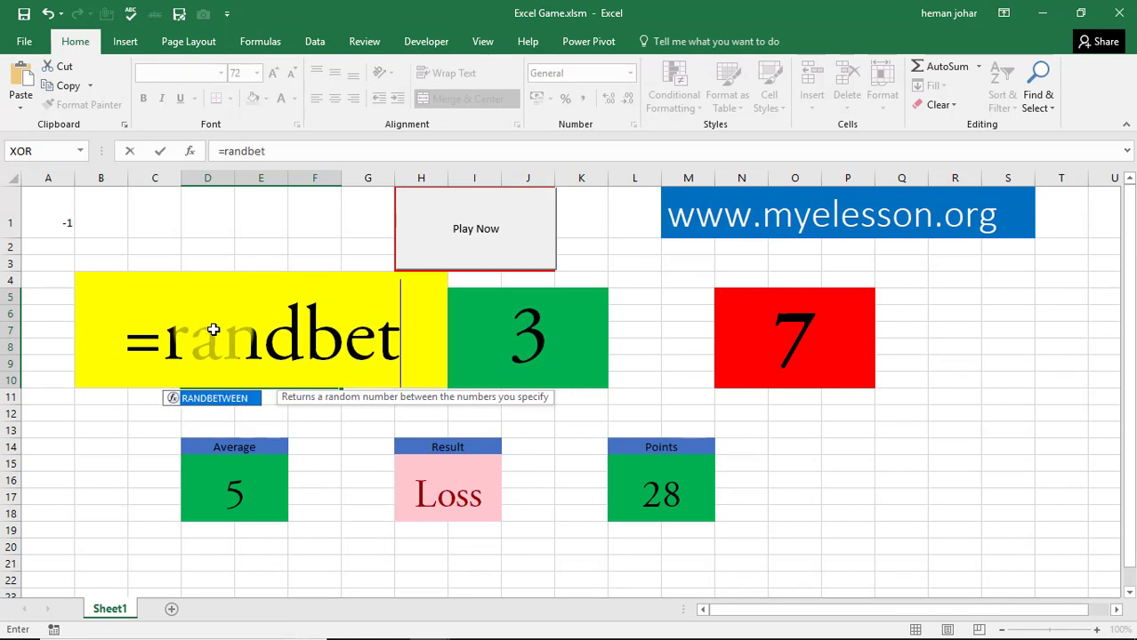
key("Tab")
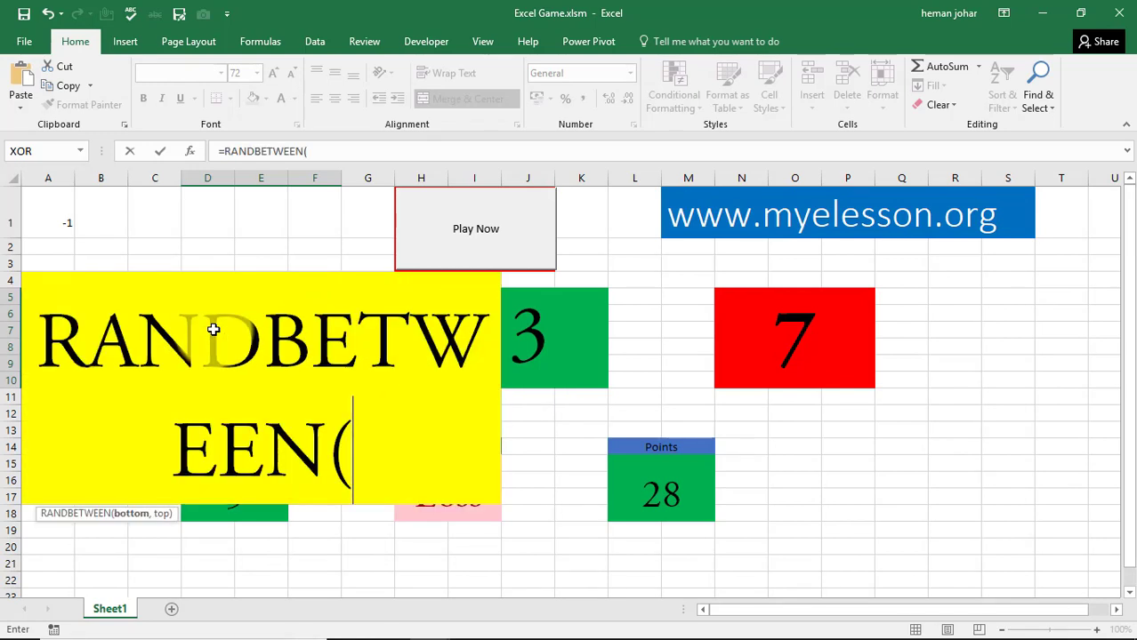
type("0")
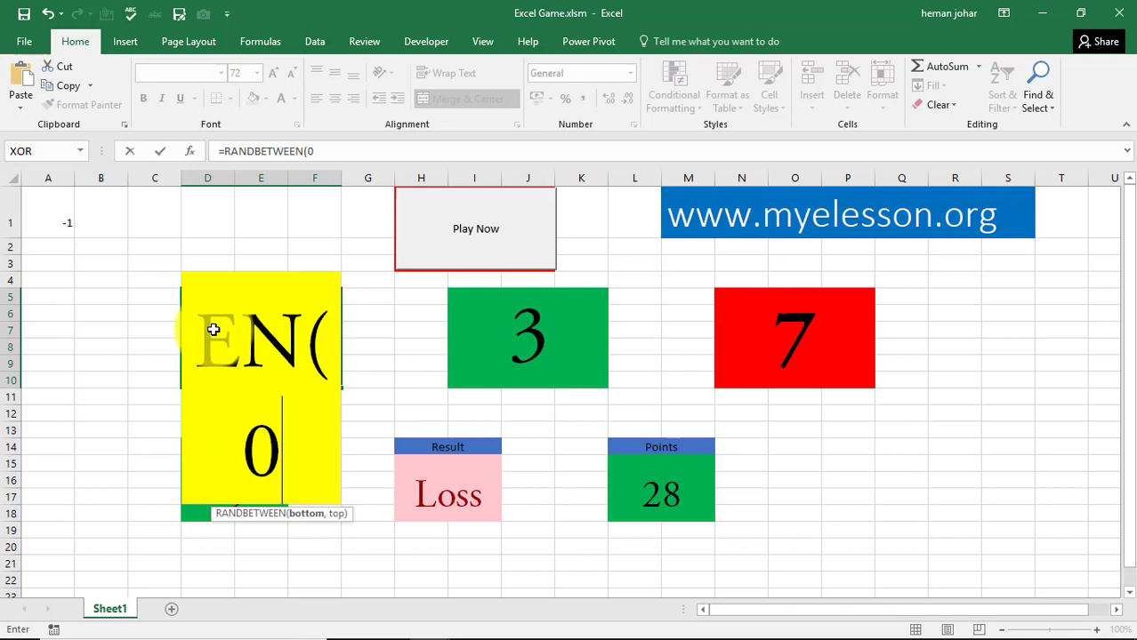
type(",9")
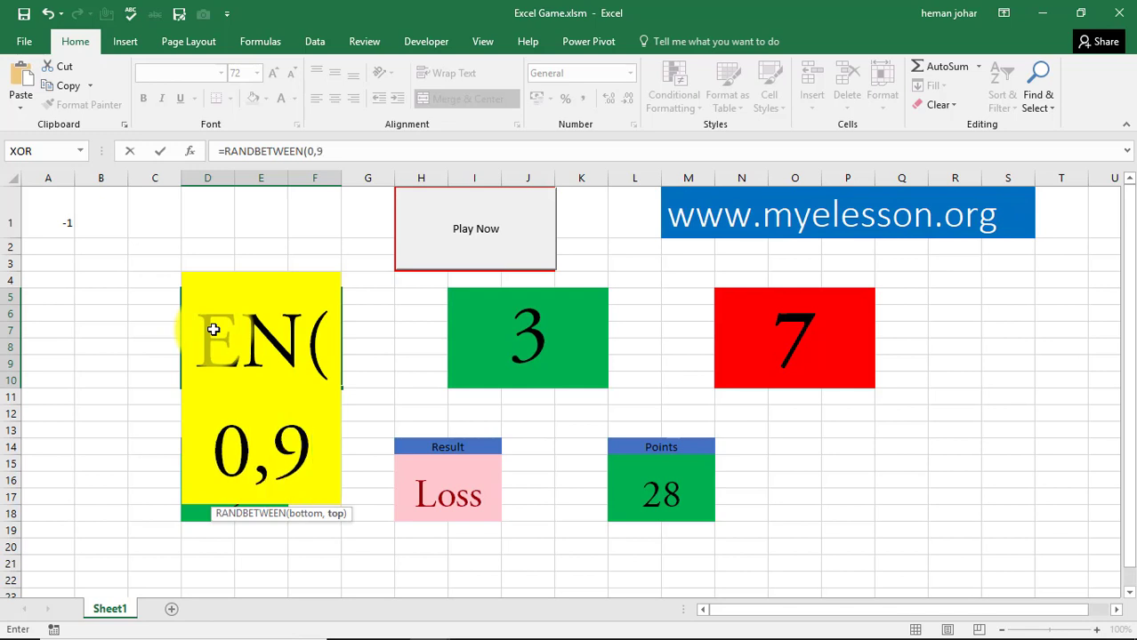
type(")")
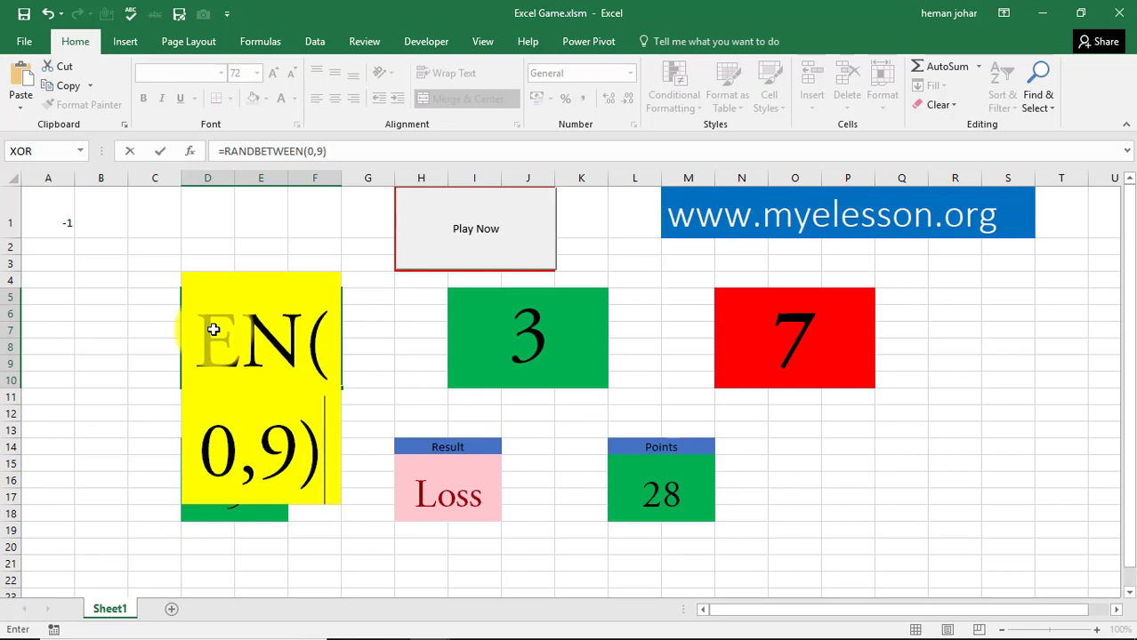
key("Return")
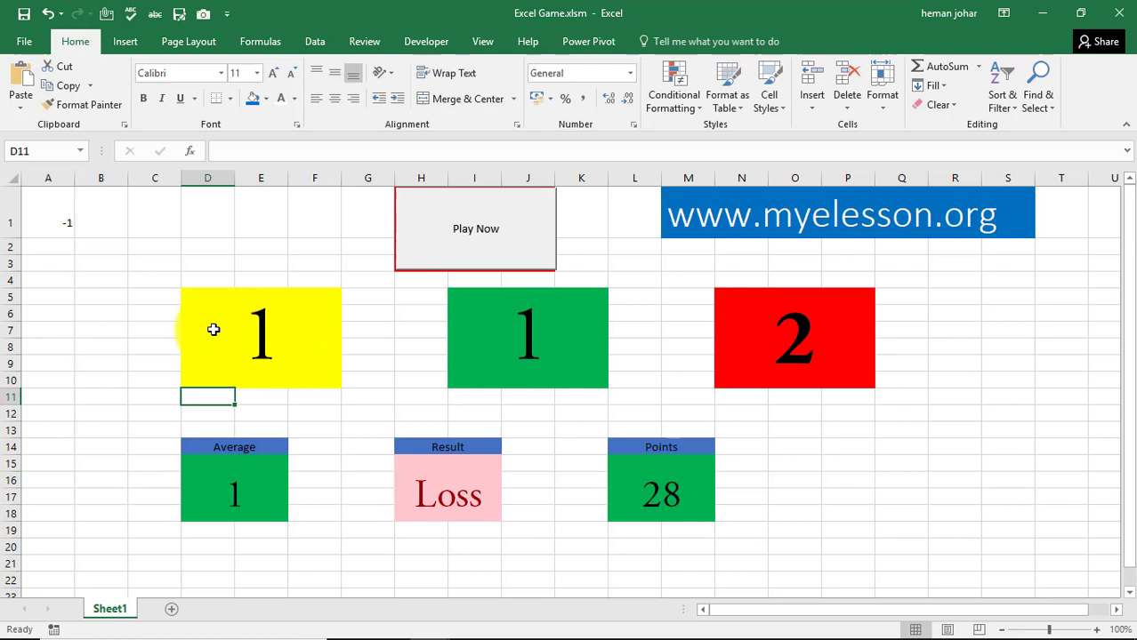
Step: Check the green I5 and red N5 boxes' random-number formulas
key("Up")
key("Right")
key("Right")
key("Right")
key("Right")
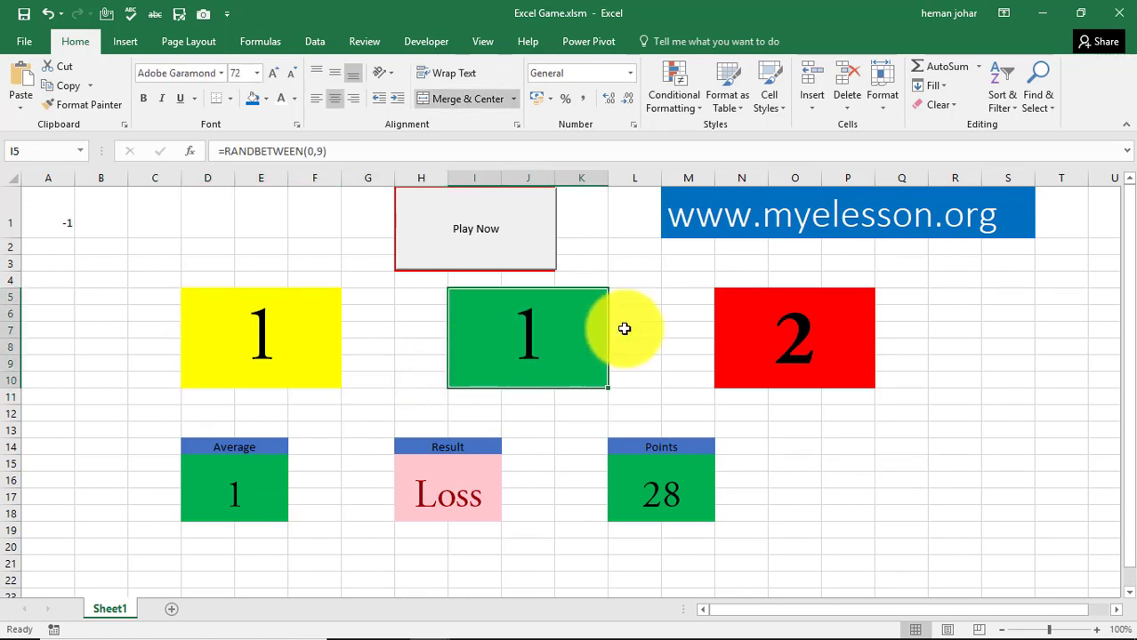
left_click(835, 327)
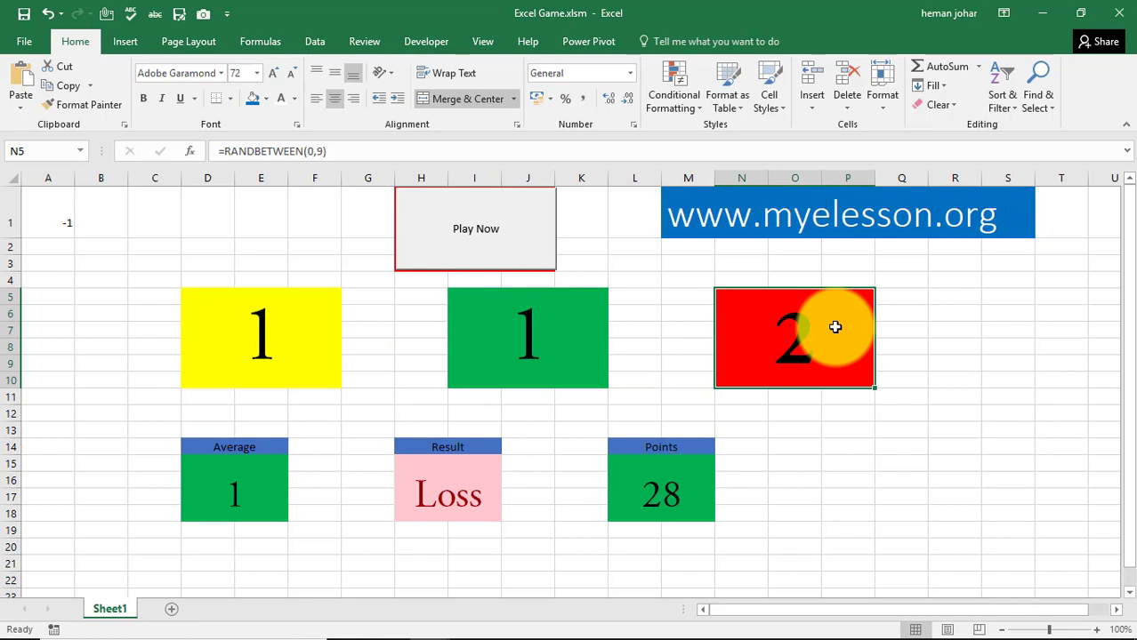
left_click(328, 339)
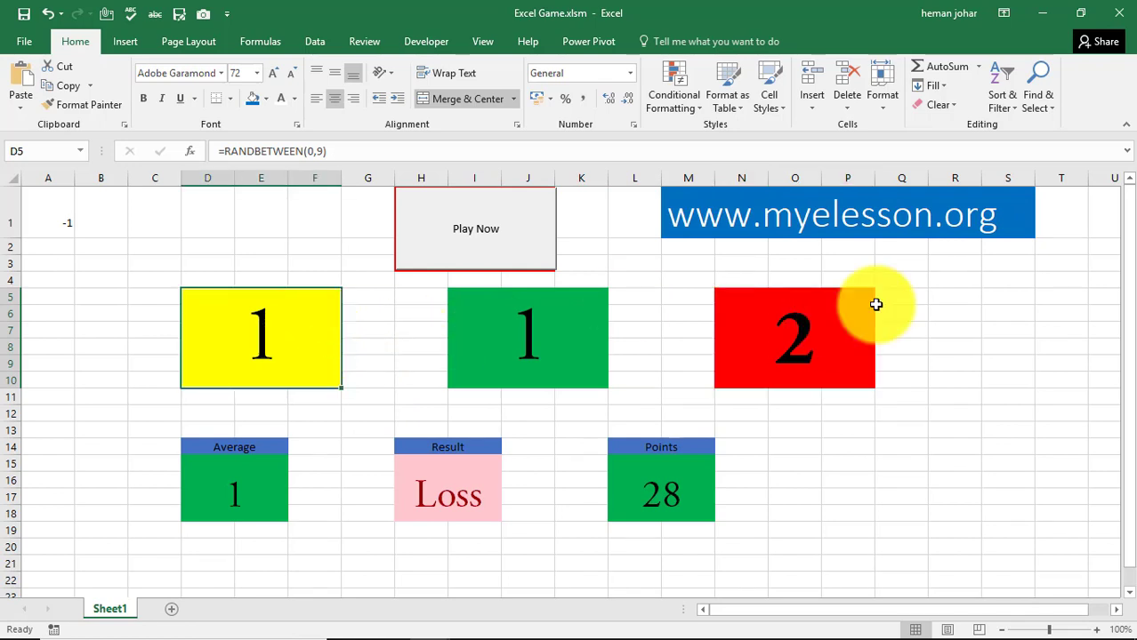
left_click(951, 311)
Step: Merge R5:T10 into one block and fill it blue for a fourth box
key("Up")
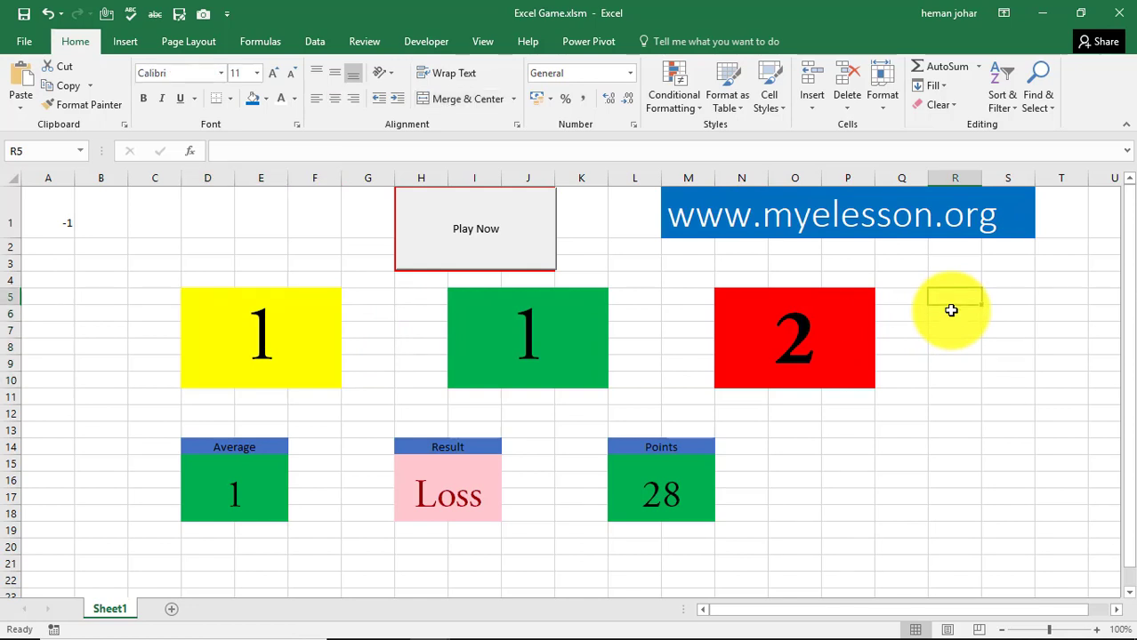
key("shift+Down")
key("shift+Down")
key("shift+Down")
key("shift+Down")
key("shift+Down")
key("shift+Right")
key("shift+Right")
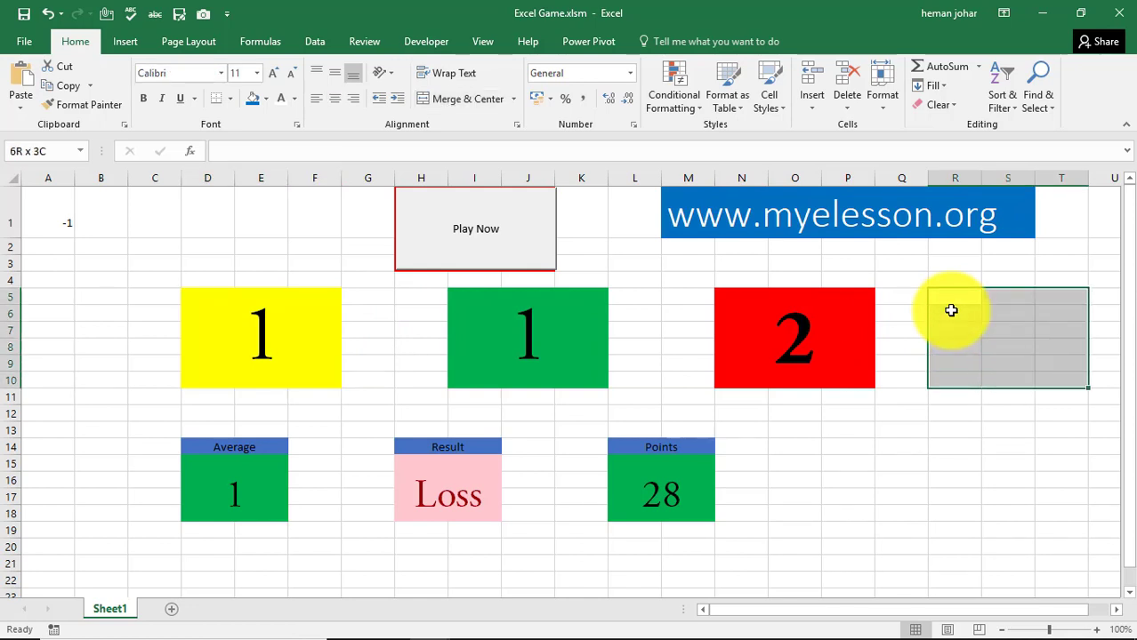
left_click(460, 96)
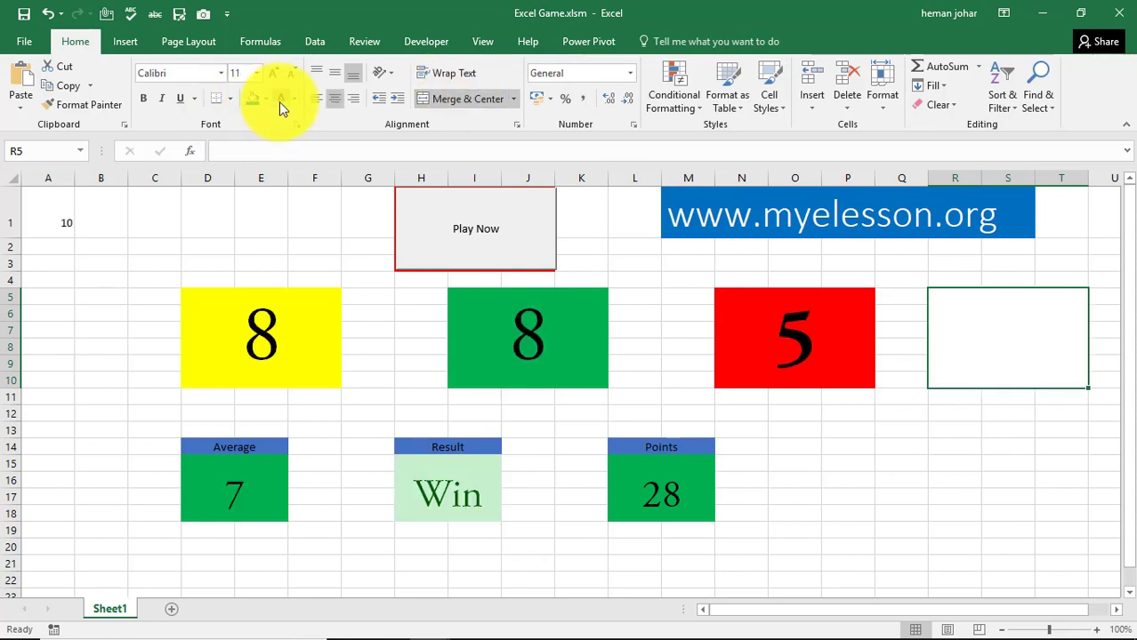
left_click(256, 101)
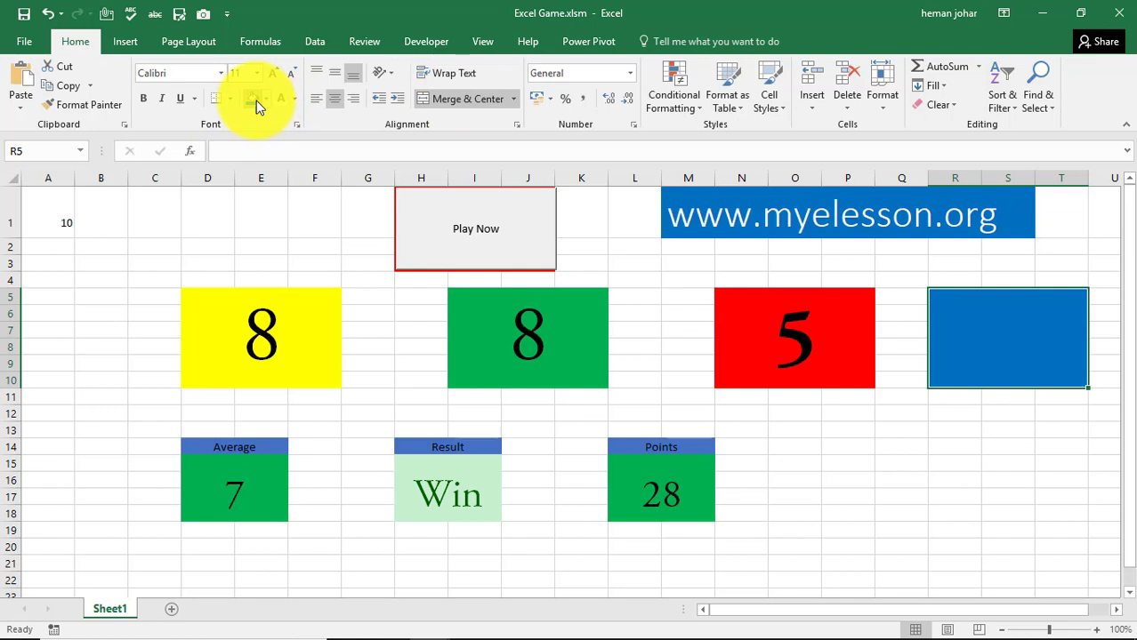
Step: Undo the blue fill and the merge on R5:T10, then select the Average box D15
key("ctrl+z")
key("ctrl+z")
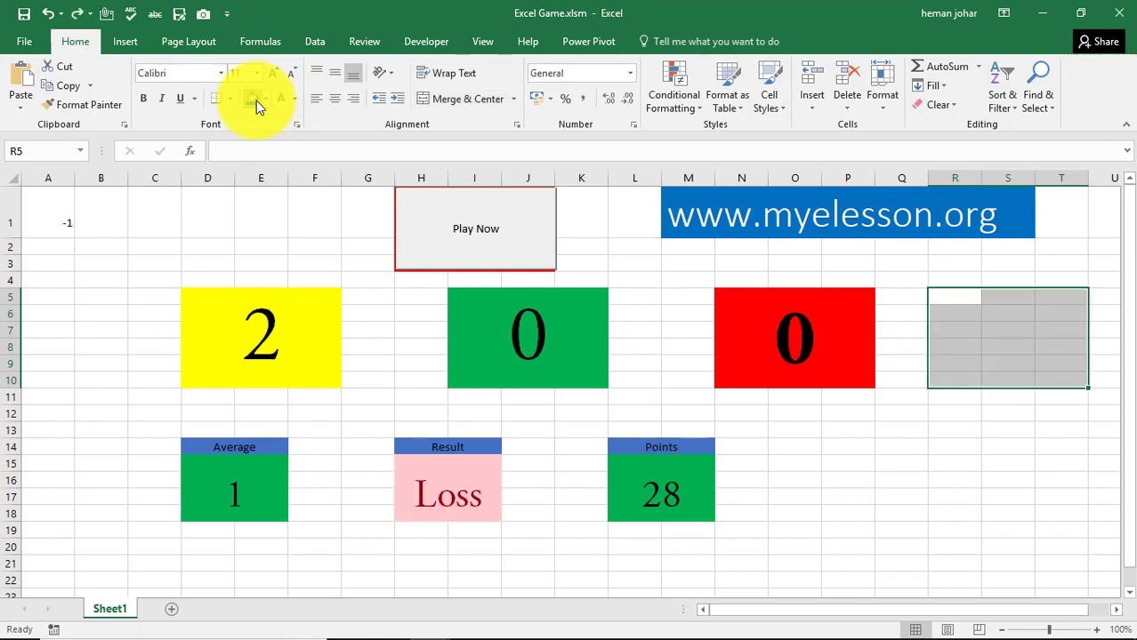
left_click(831, 432)
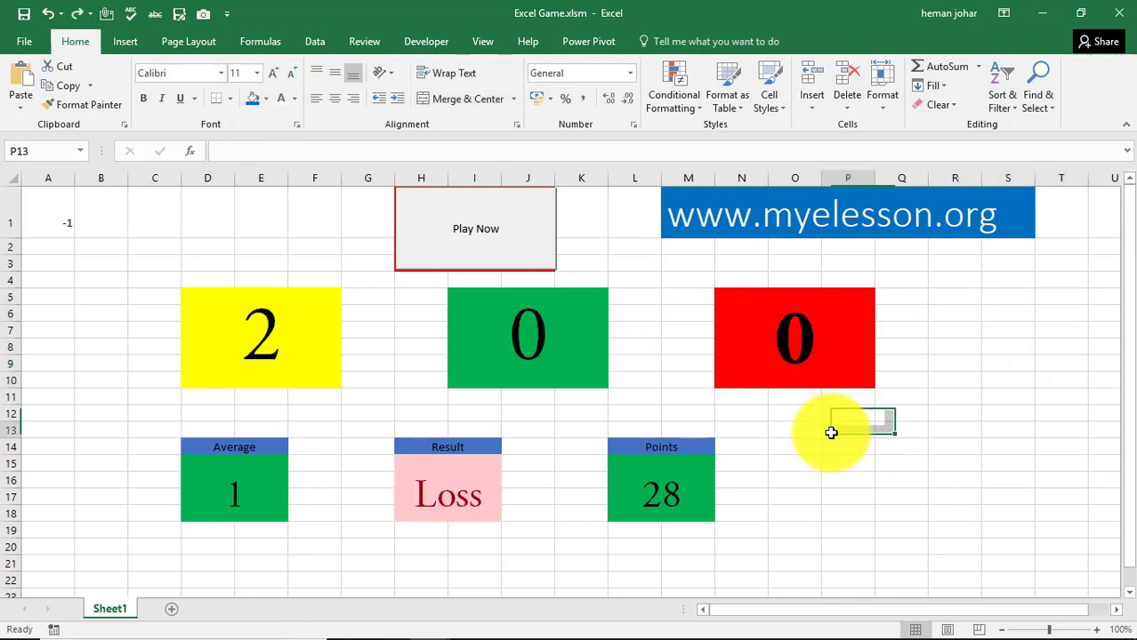
left_click(270, 483)
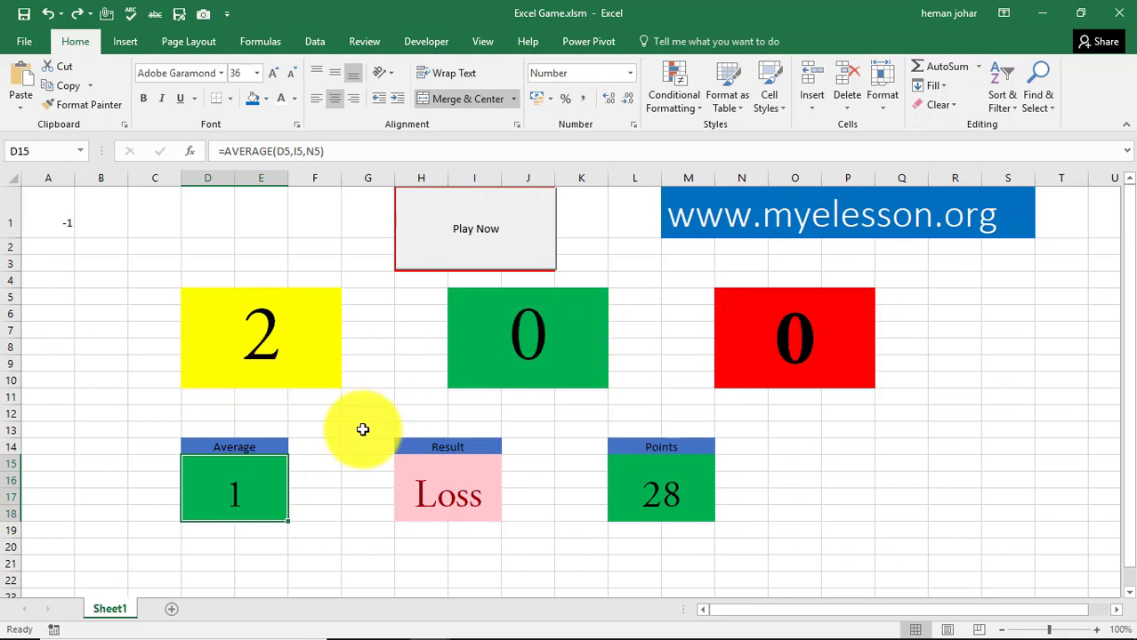
Step: Enter =AVERAGE(D5,I5,N5) in the Average box D15
type("=")
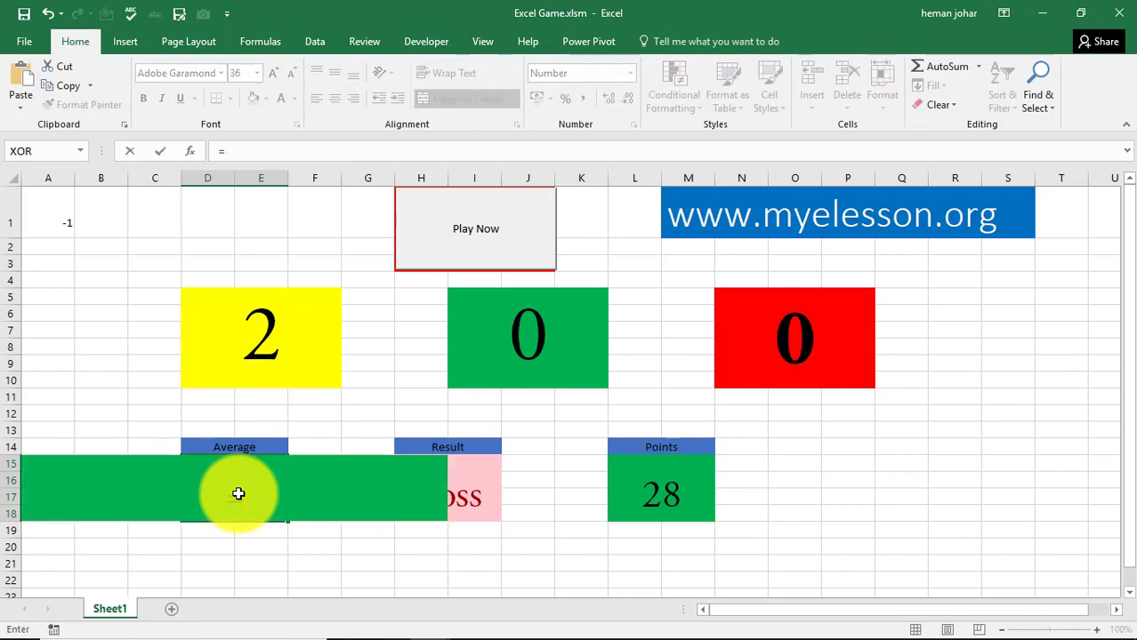
type("average")
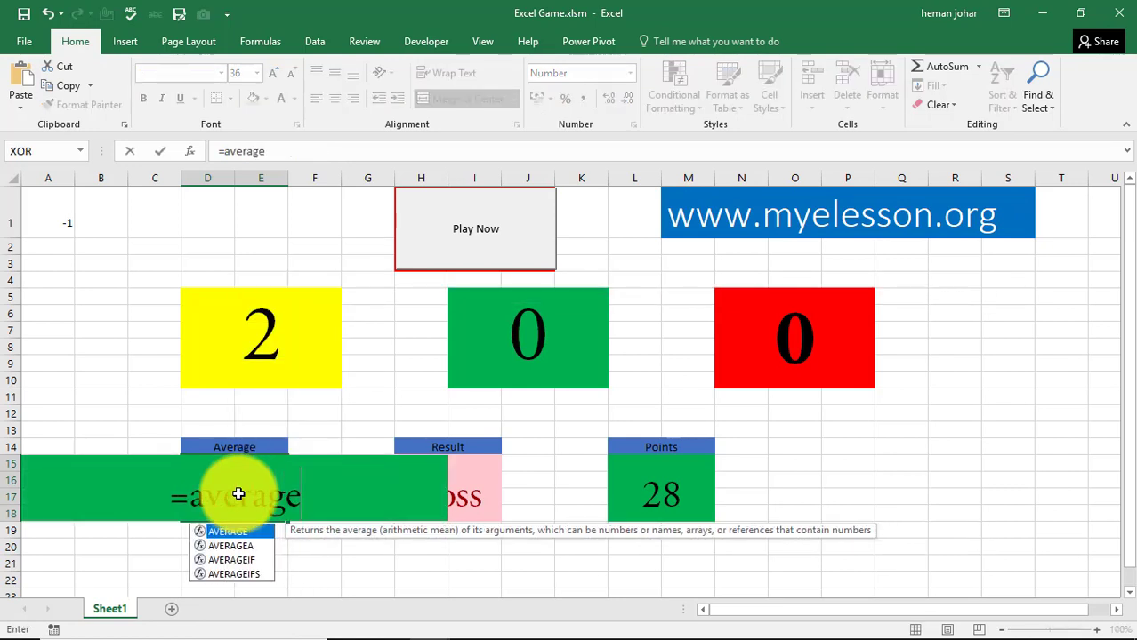
key("Tab")
key("Up")
key("Up")
key("Up")
key("Up")
key("Up")
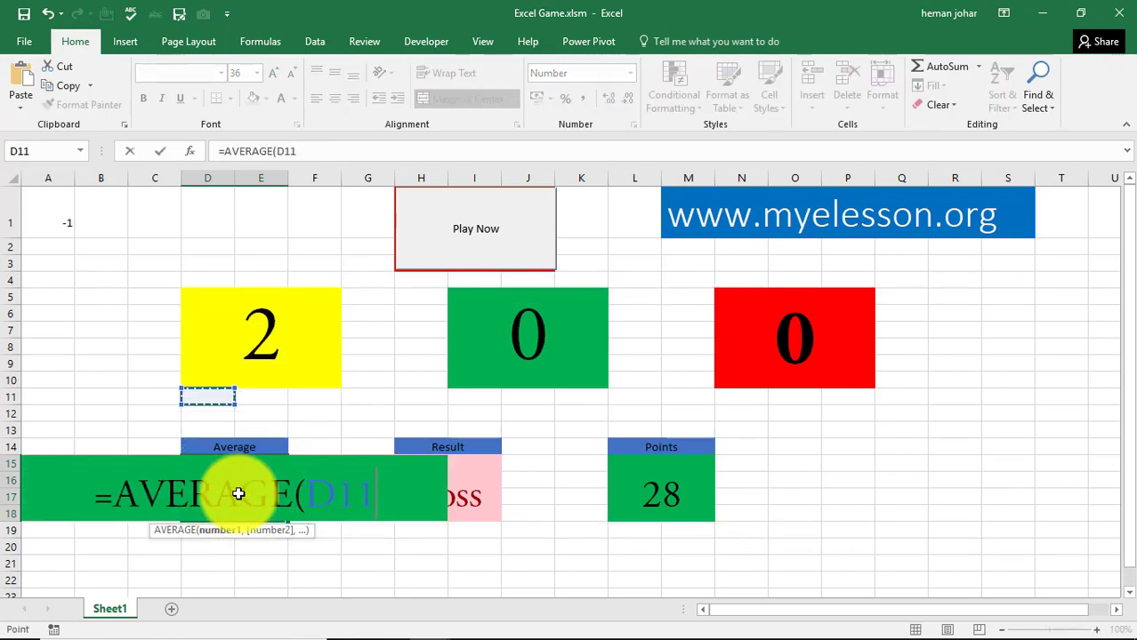
type(",")
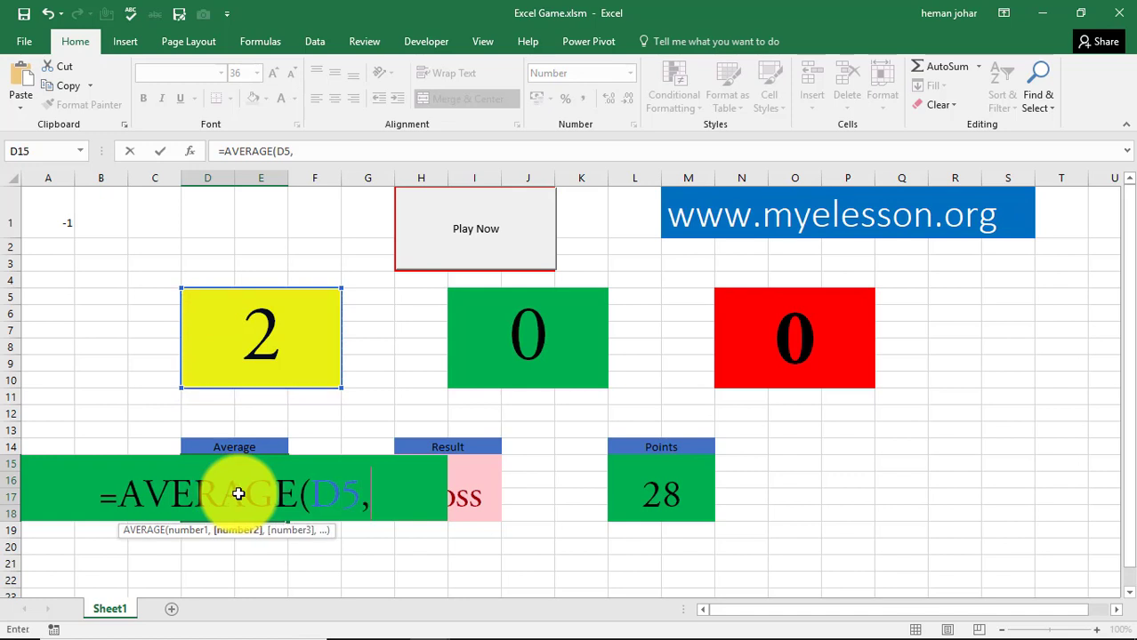
left_click(508, 322)
type(",")
left_click(781, 331)
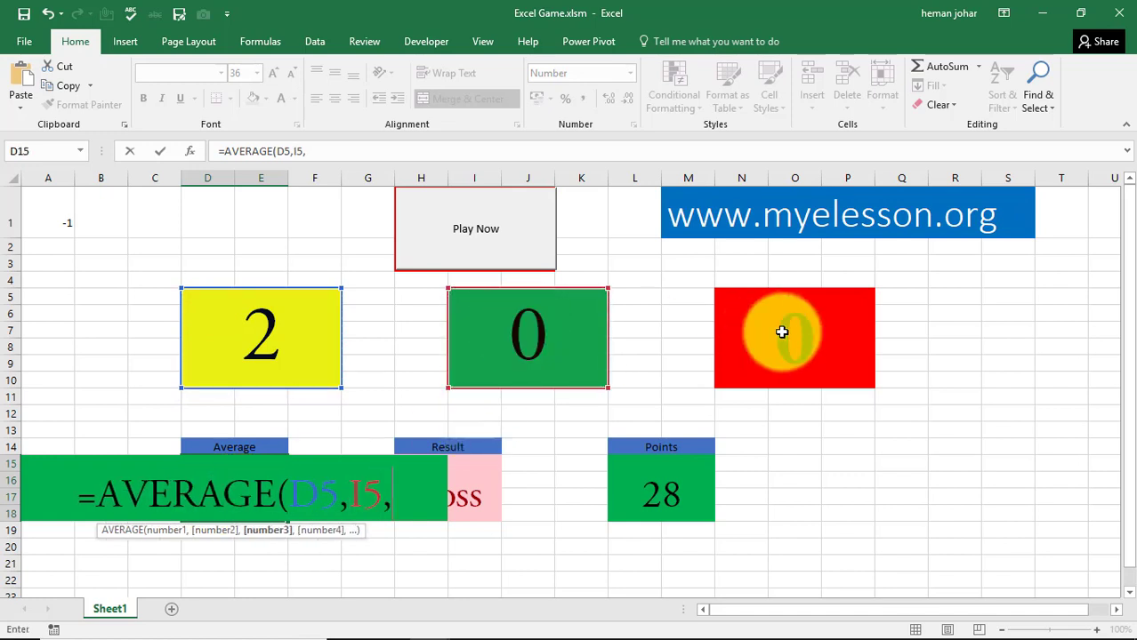
type(")")
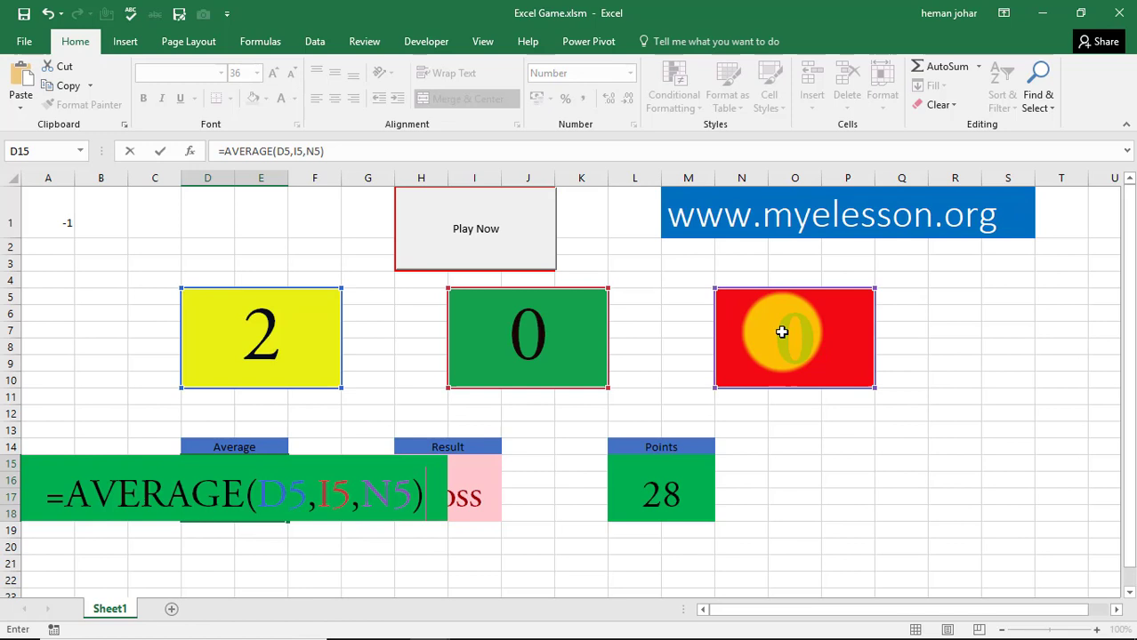
key("Return")
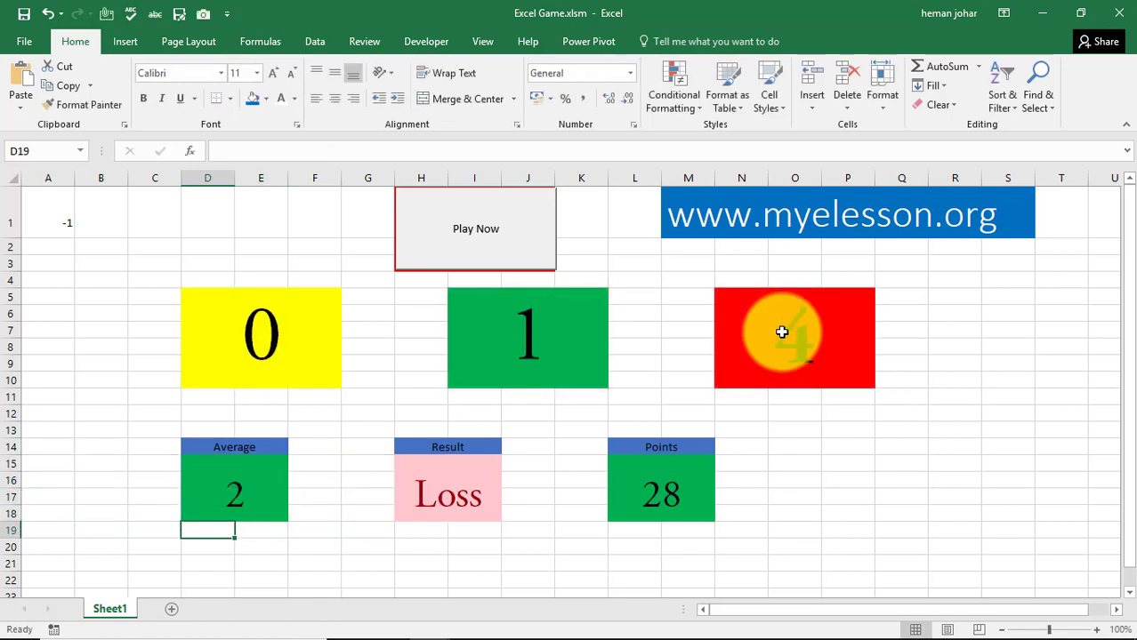
key("Up")
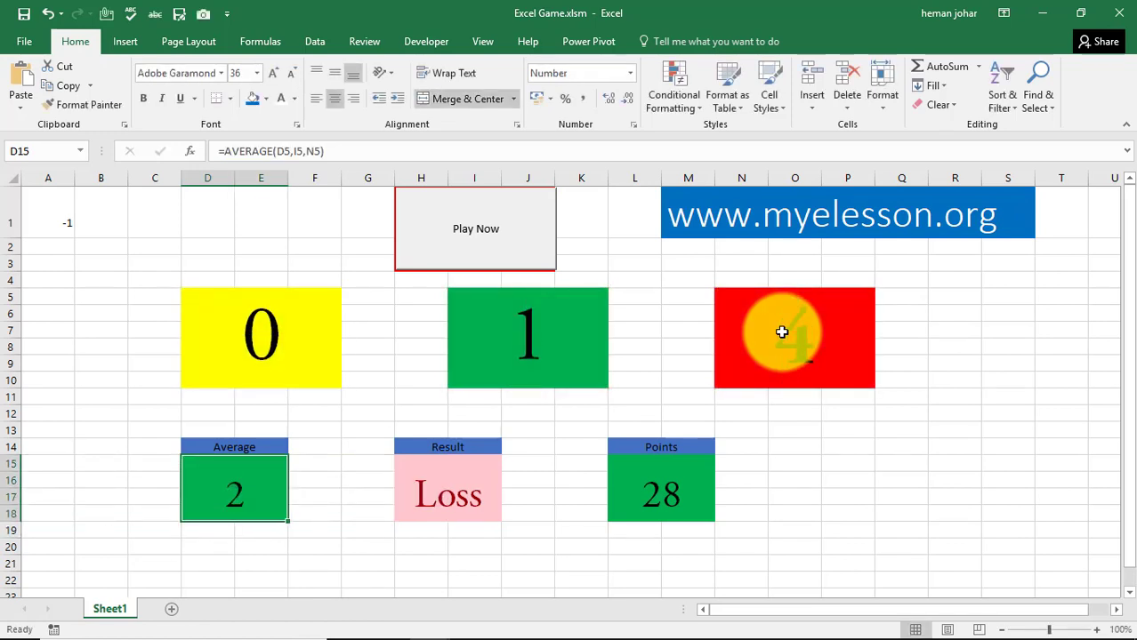
key("Right")
key("Right")
key("Right")
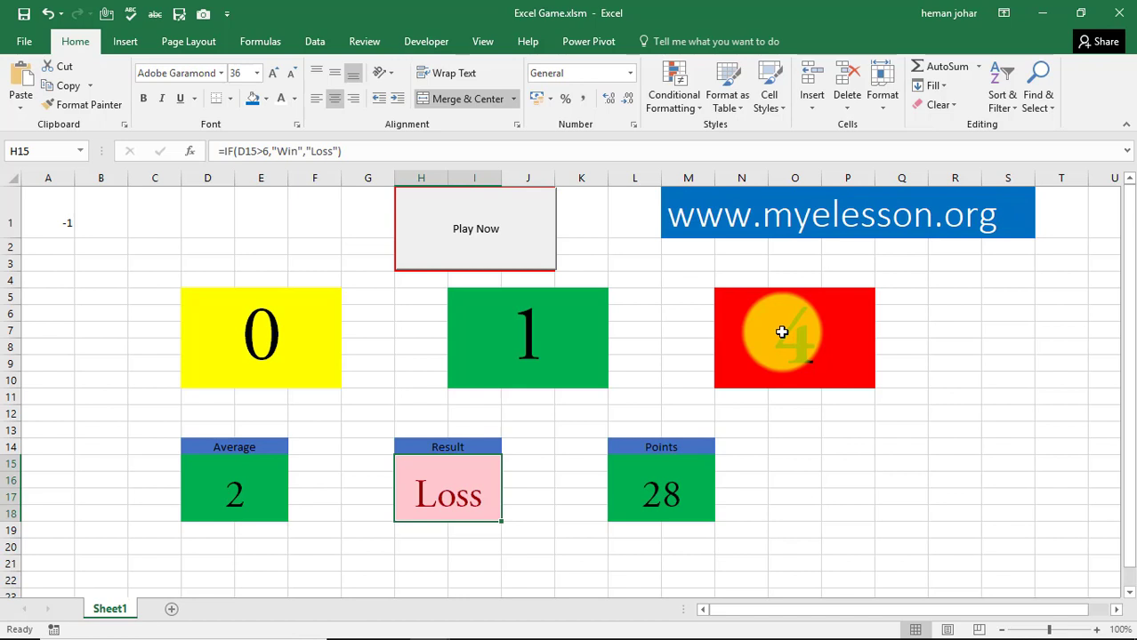
Step: Enter =IF(D15>5,"Win","Loss") in the Result box H15
left_click(781, 332)
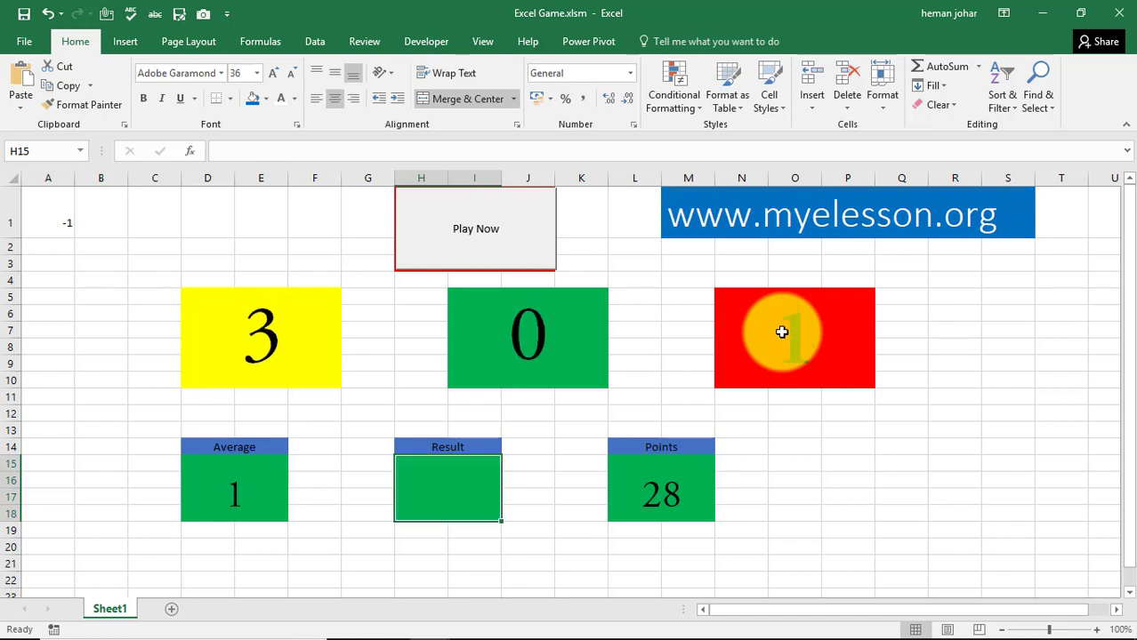
type("=if")
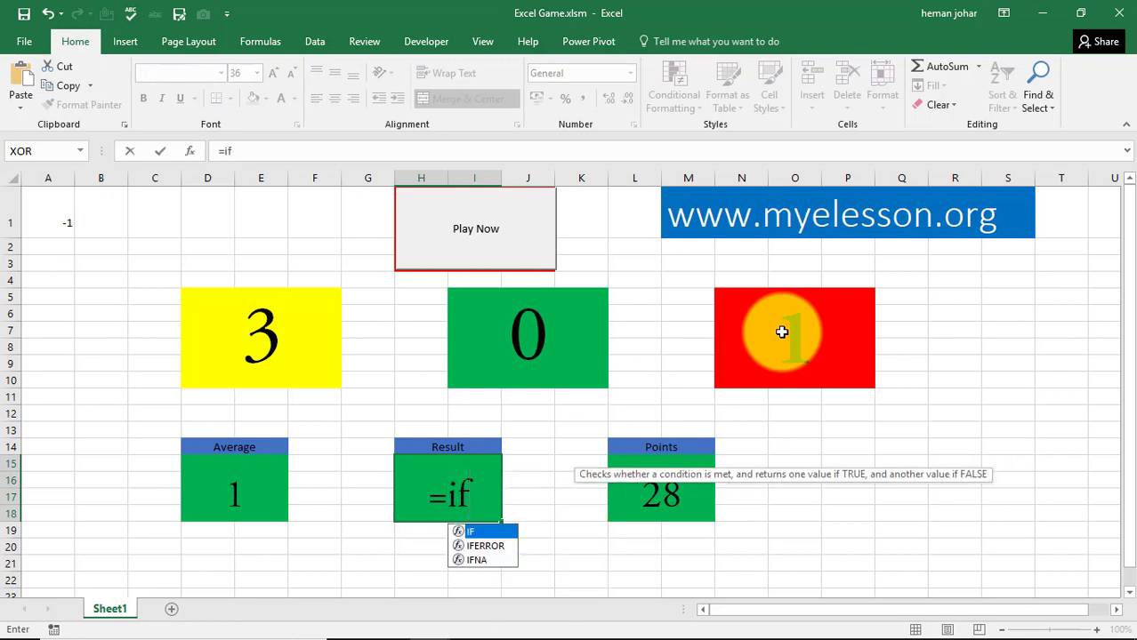
key("Tab")
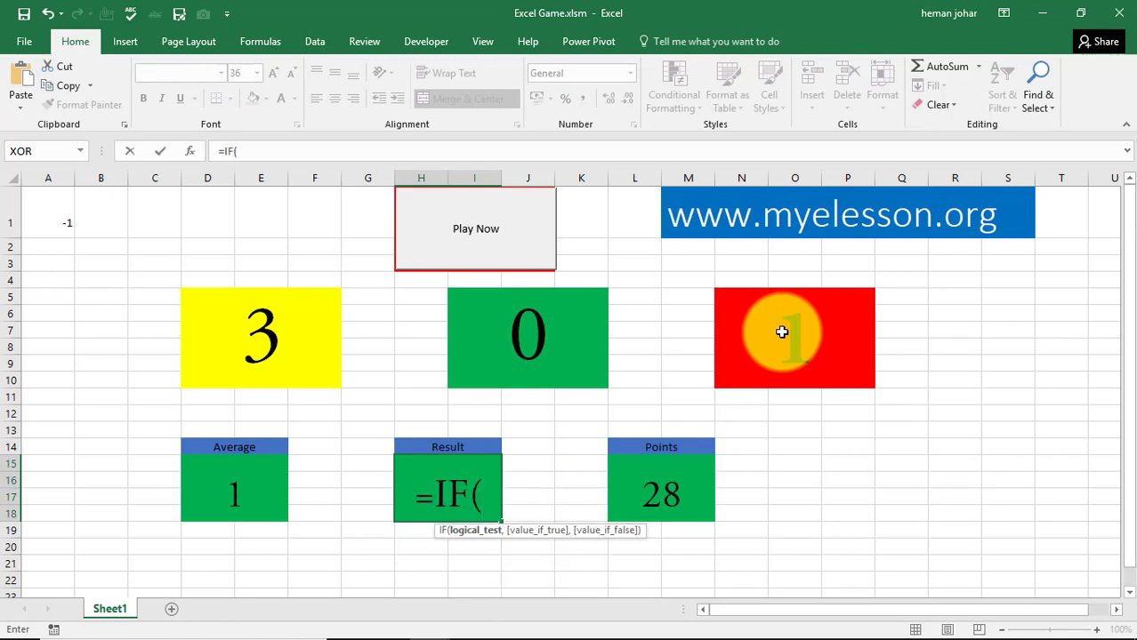
key("Left")
key("Left")
key("Left")
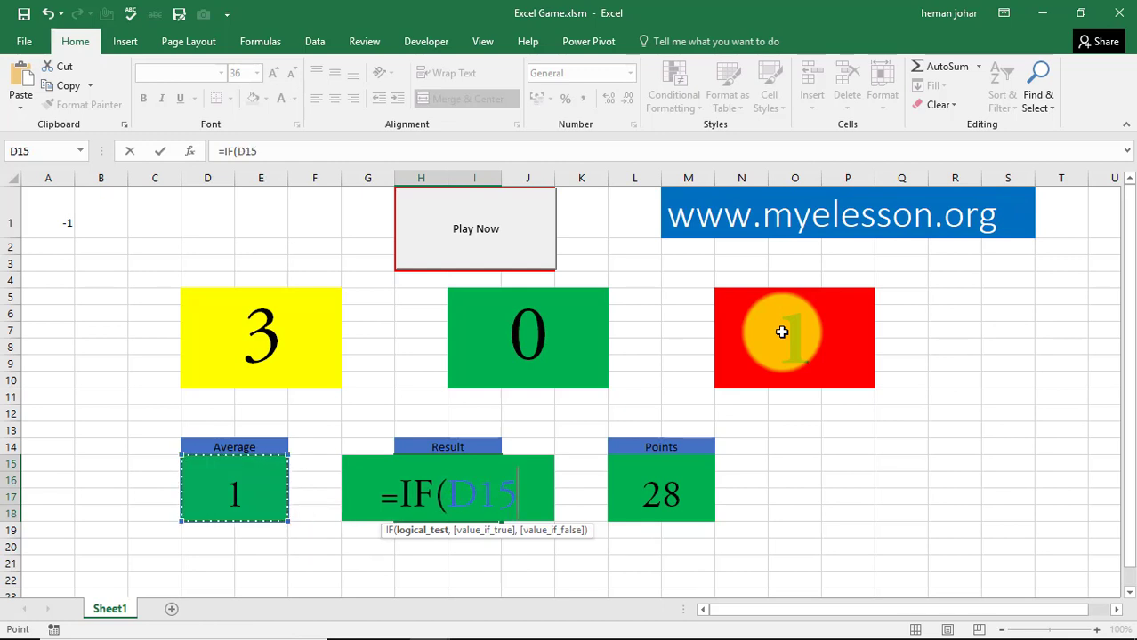
type(">5")
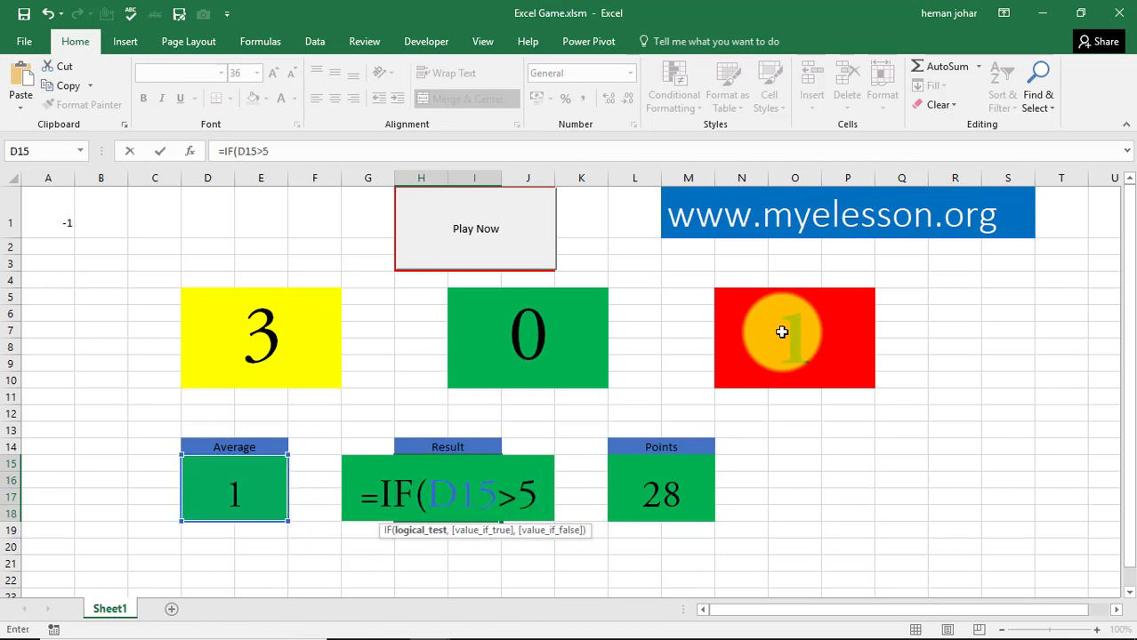
type(",\"win")
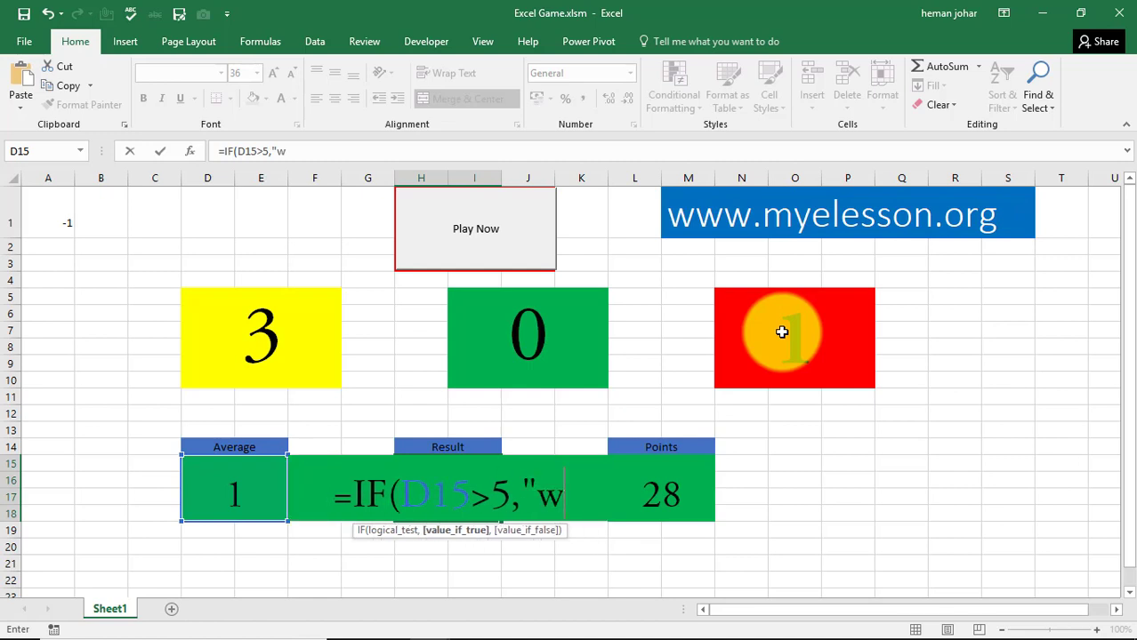
key("BackSpace")
key("BackSpace")
key("BackSpace")
type("W")
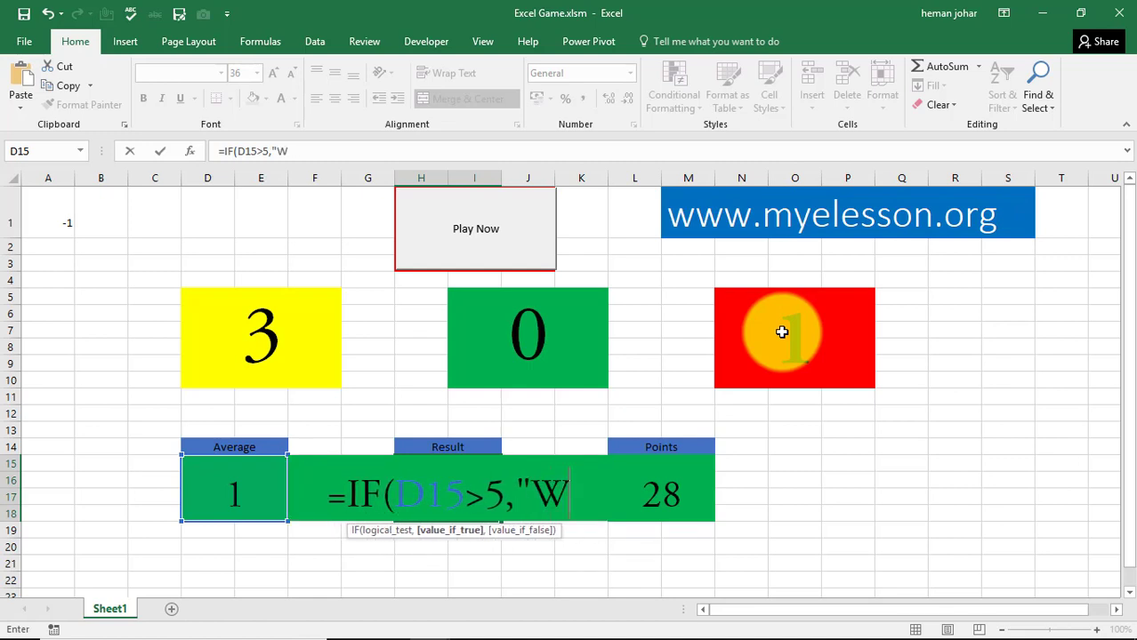
type("in\",")
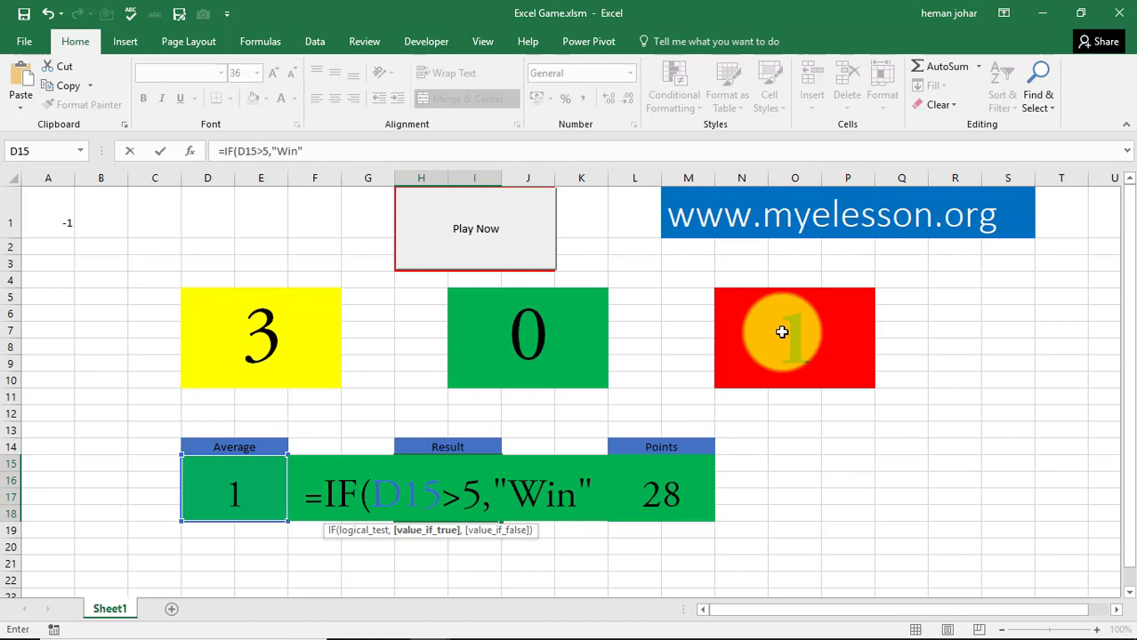
type("\"L")
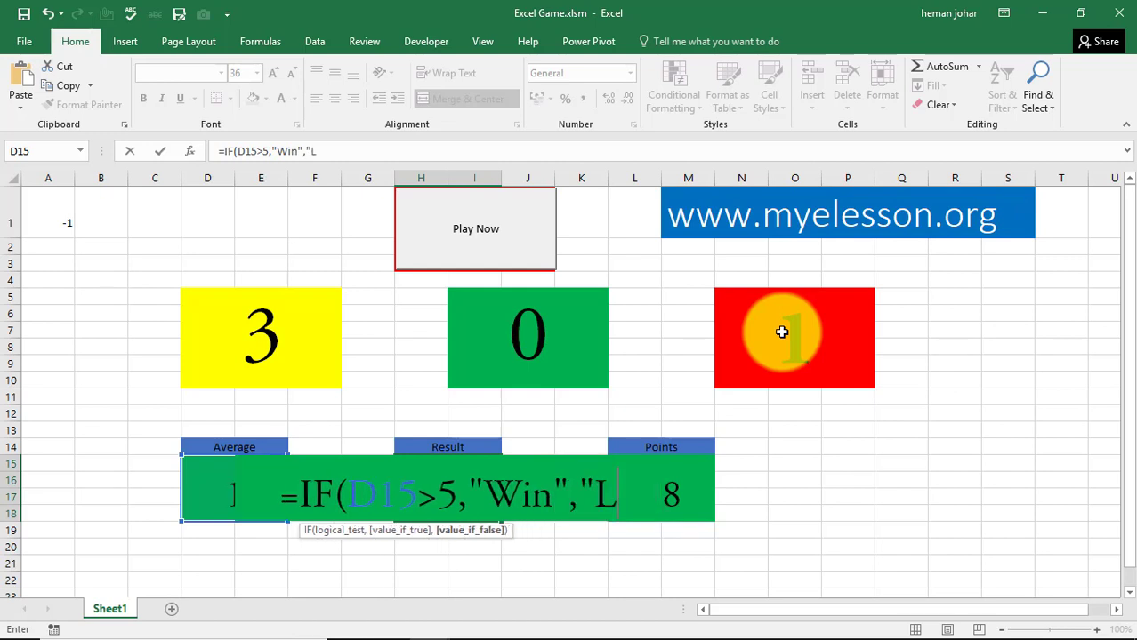
type("oss\"")
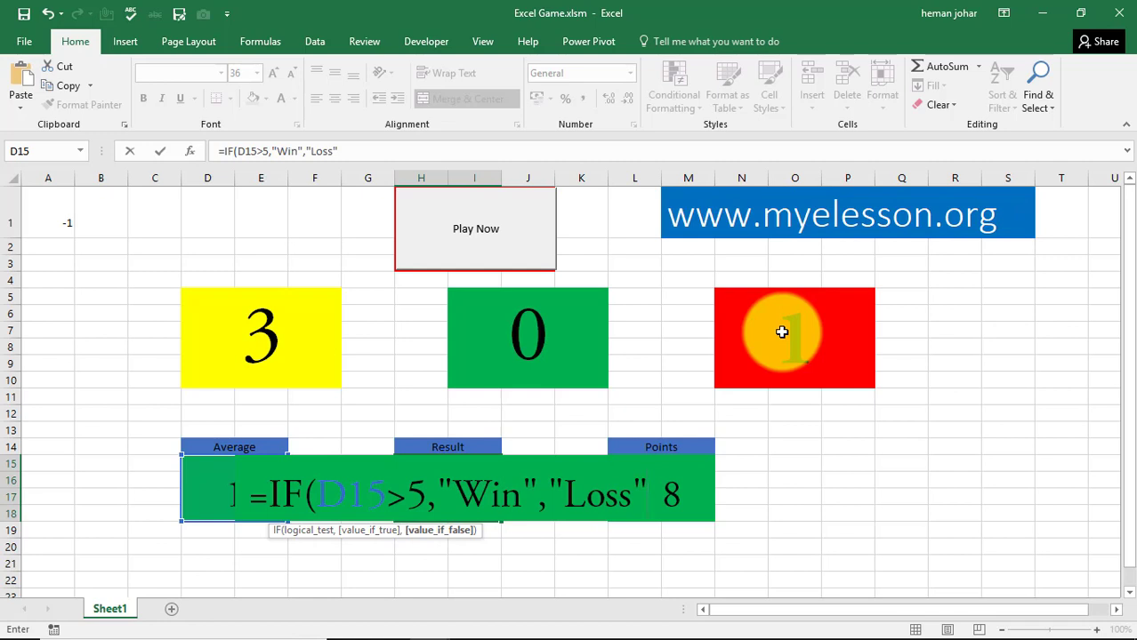
type(")")
key("Return")
Step: Recheck the Result formula and recalculate with F9, rolling 0, 8, 8 for a Win
key("Up")
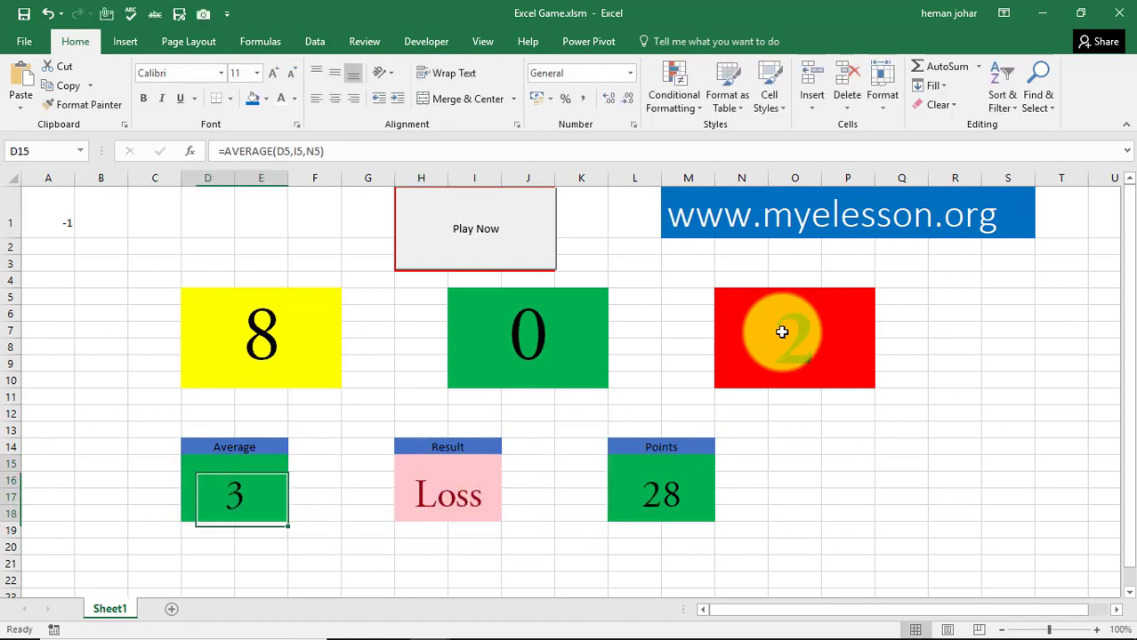
key("Right")
key("Right")
key("Right")
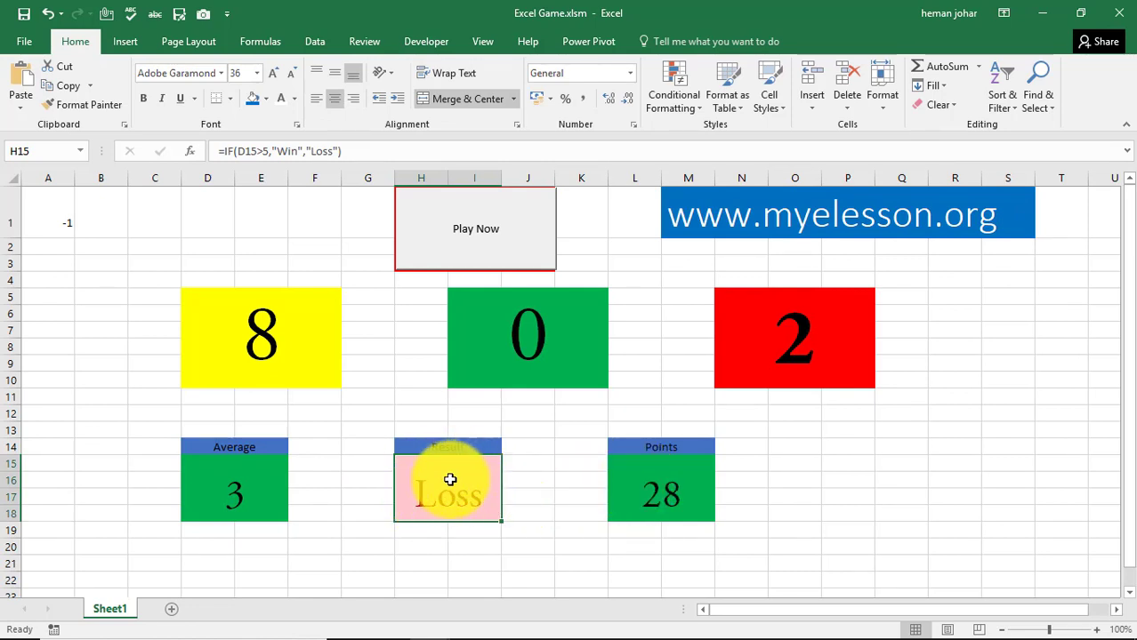
key("Return")
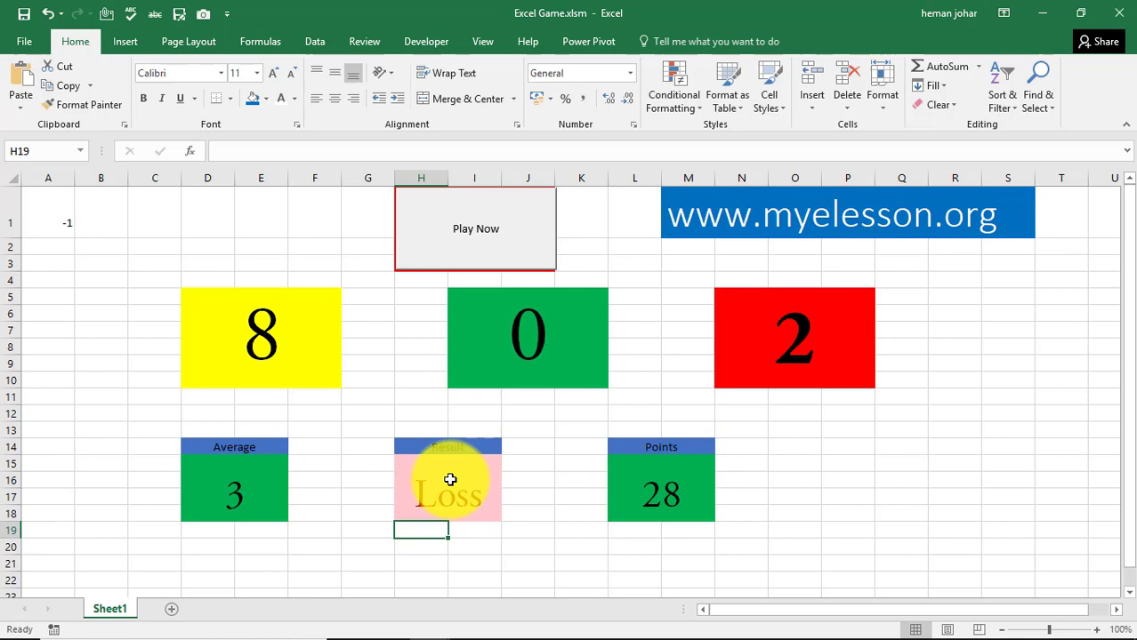
key("F9")
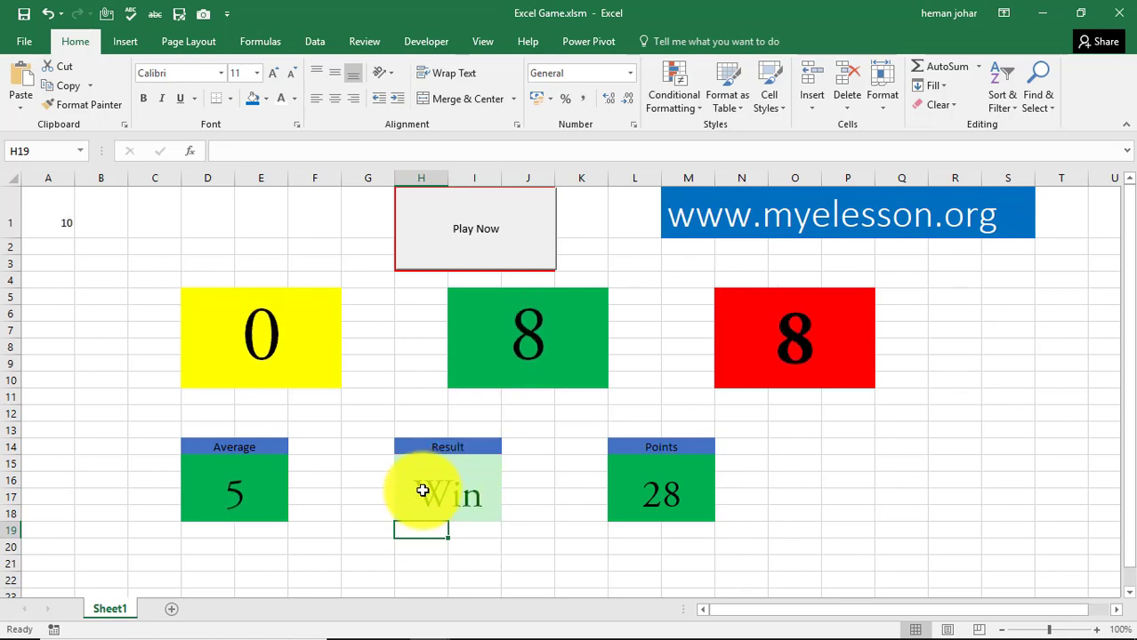
Step: Type the test word win into empty cell Q14
left_click(699, 119)
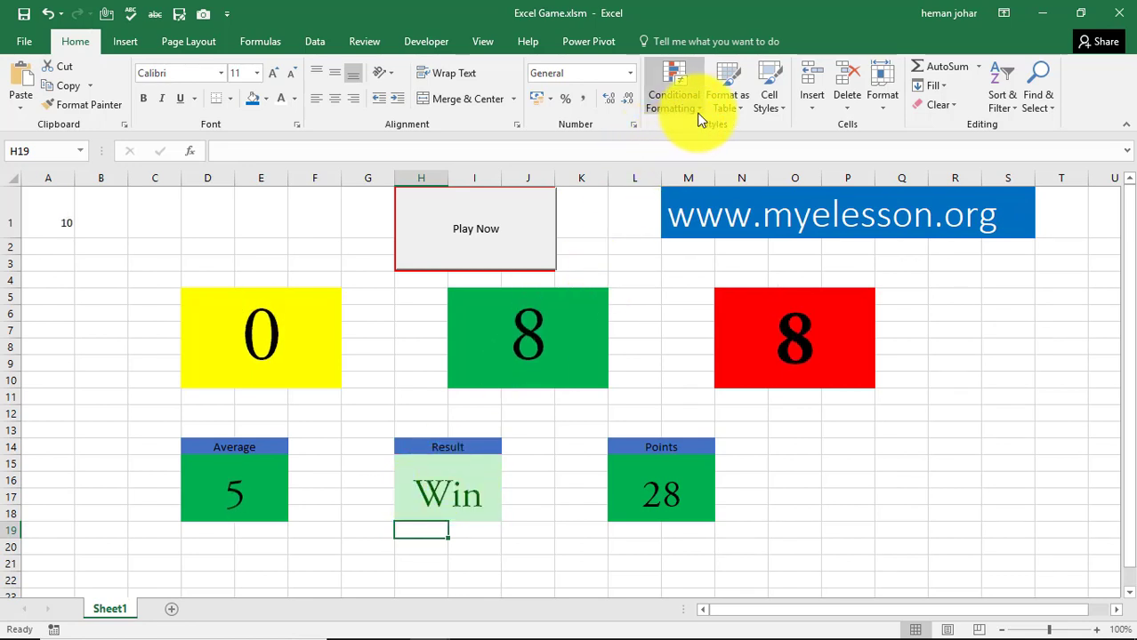
left_click(900, 443)
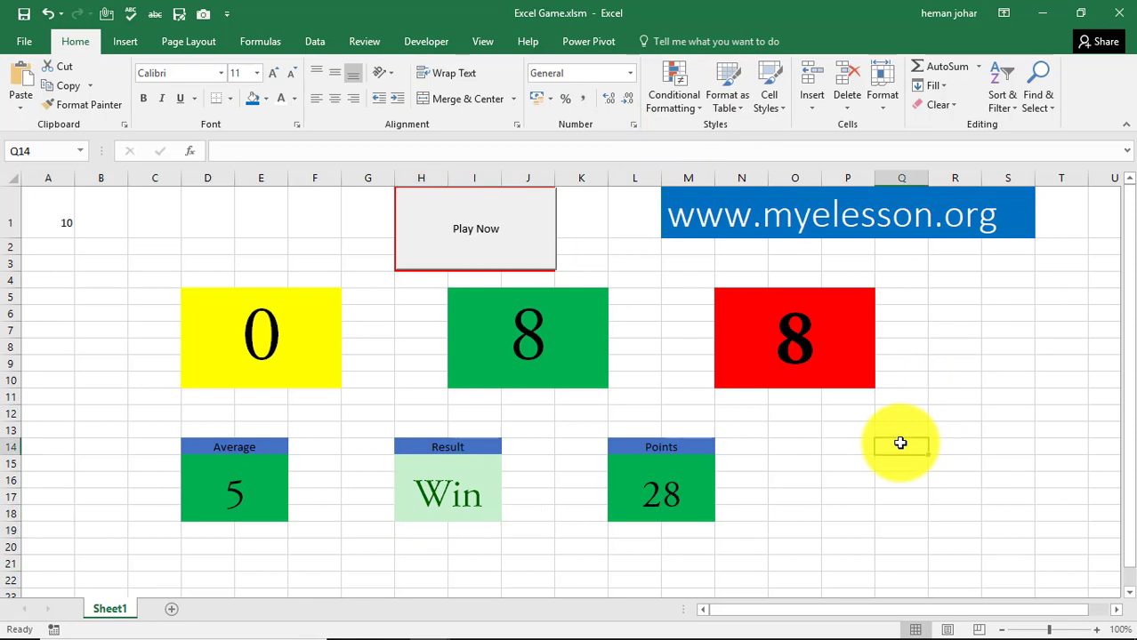
type("win")
key("Return")
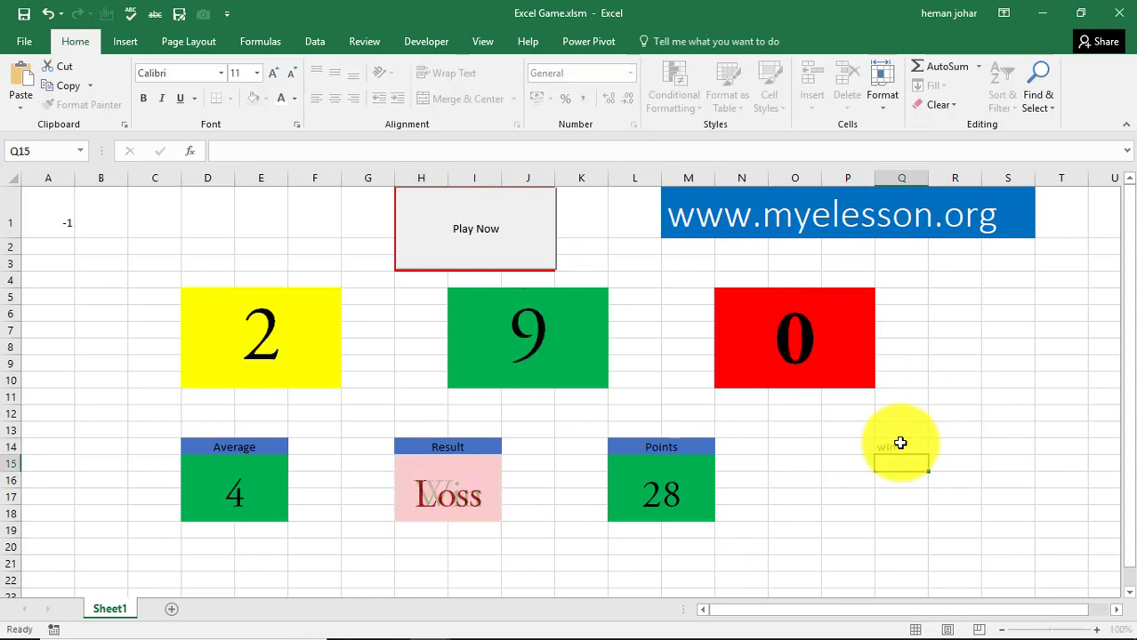
left_click(904, 445)
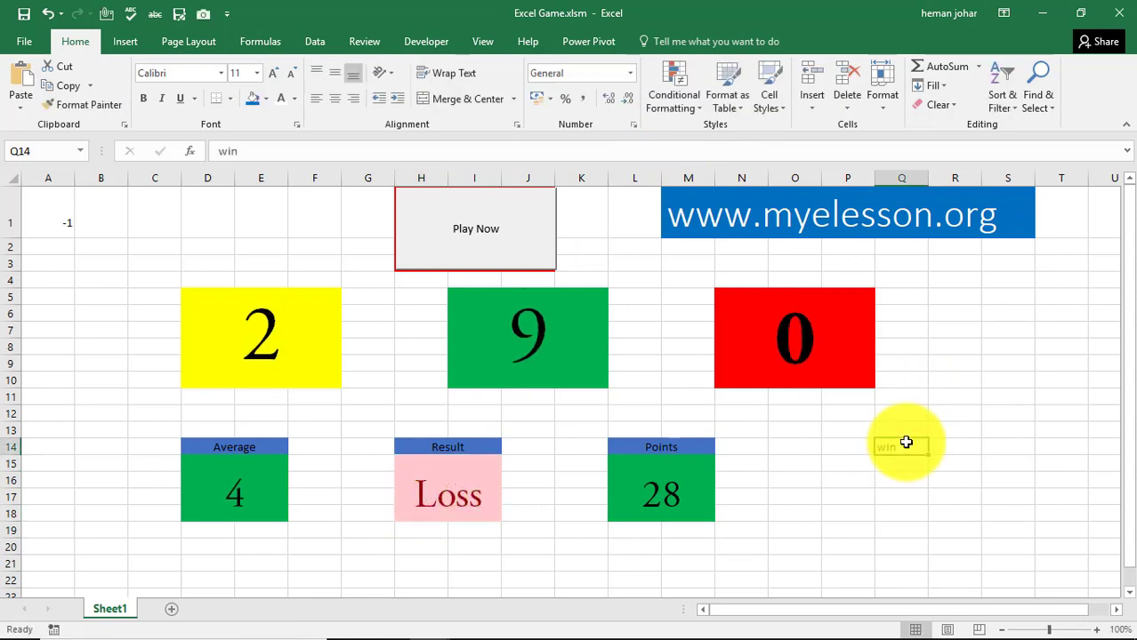
Step: Add a Text That Contains rule giving win Green Fill with Dark Green Text, then change Q14 to loss
left_click(696, 105)
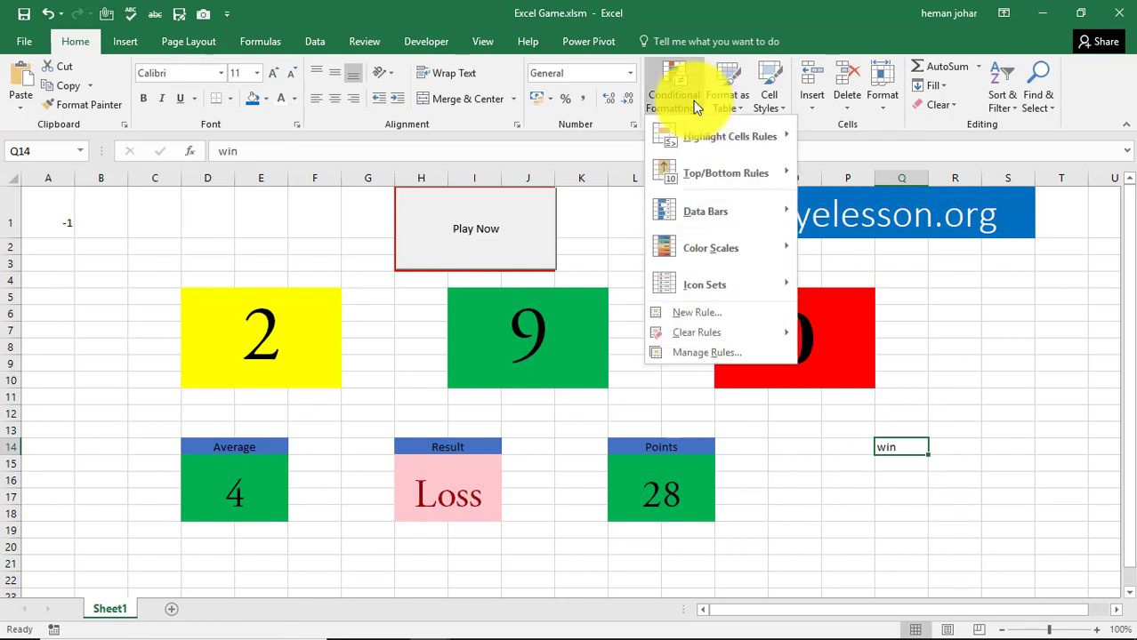
mouse_move(699, 138)
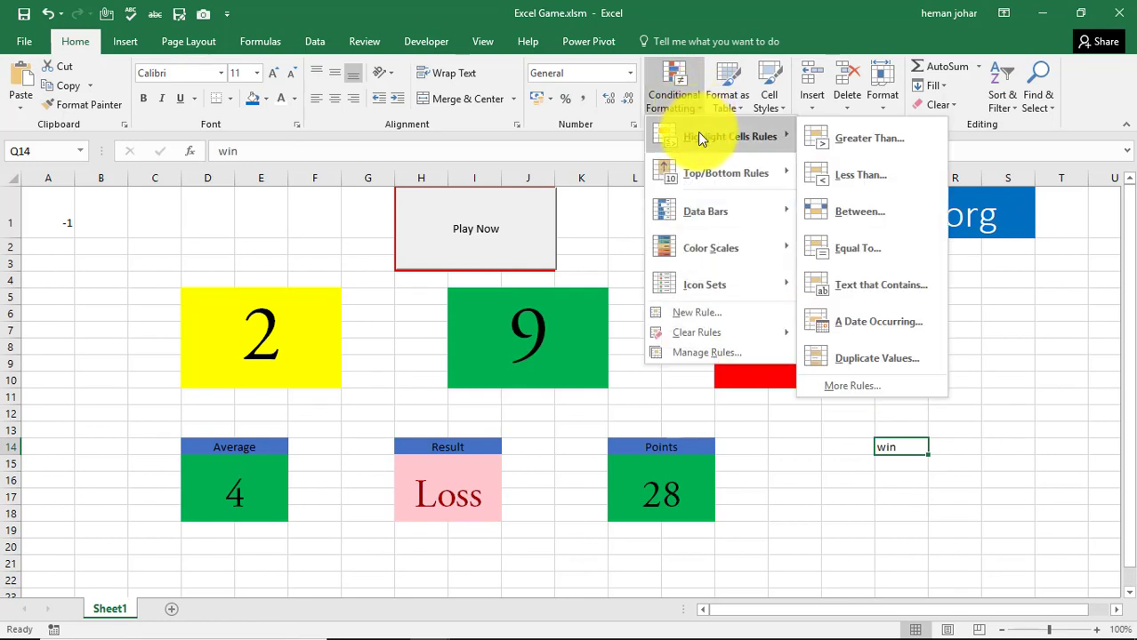
left_click(866, 286)
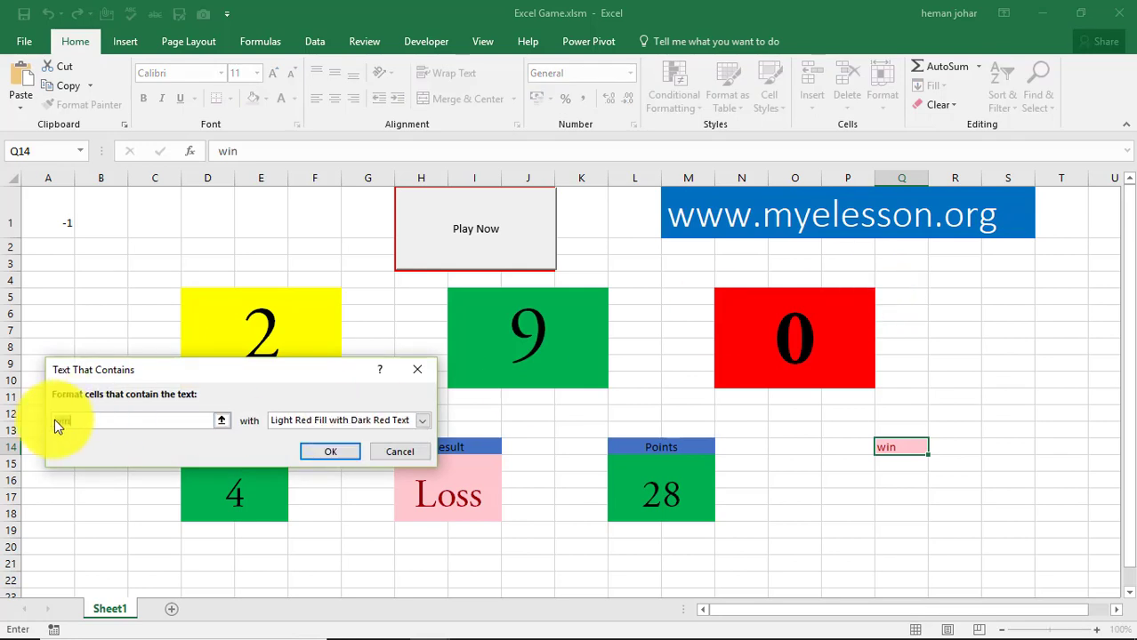
left_click(422, 421)
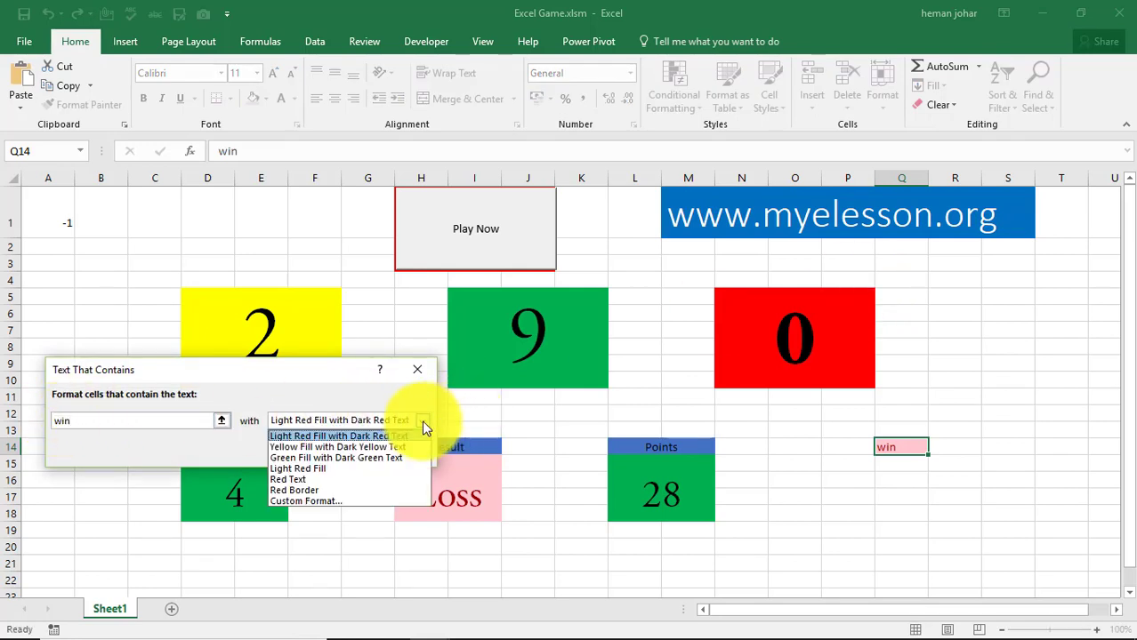
left_click(381, 458)
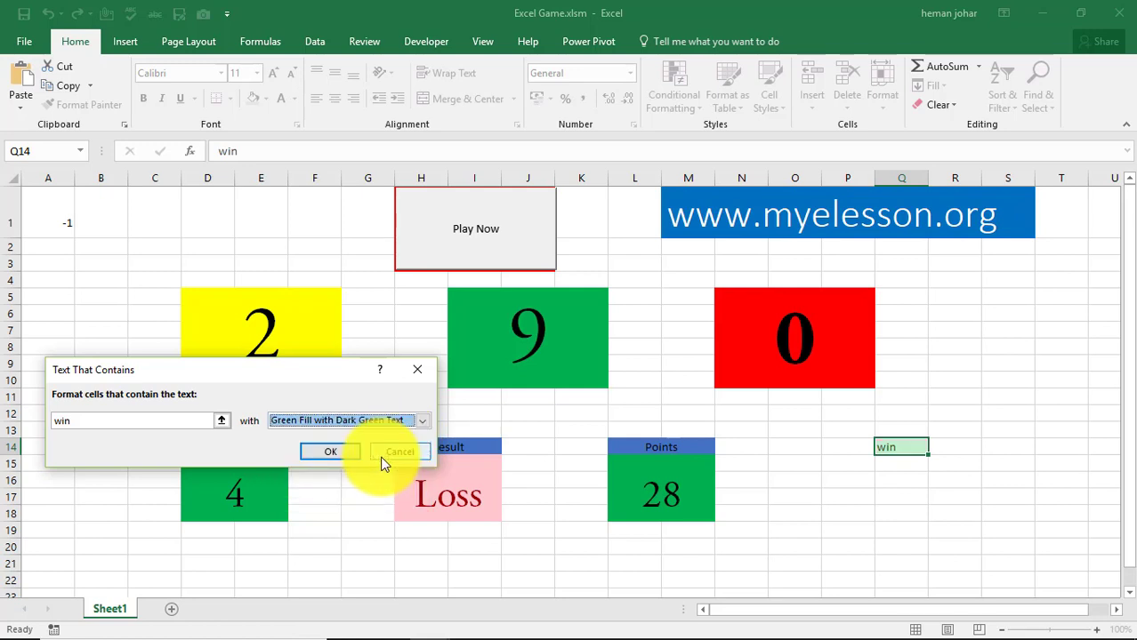
left_click(342, 447)
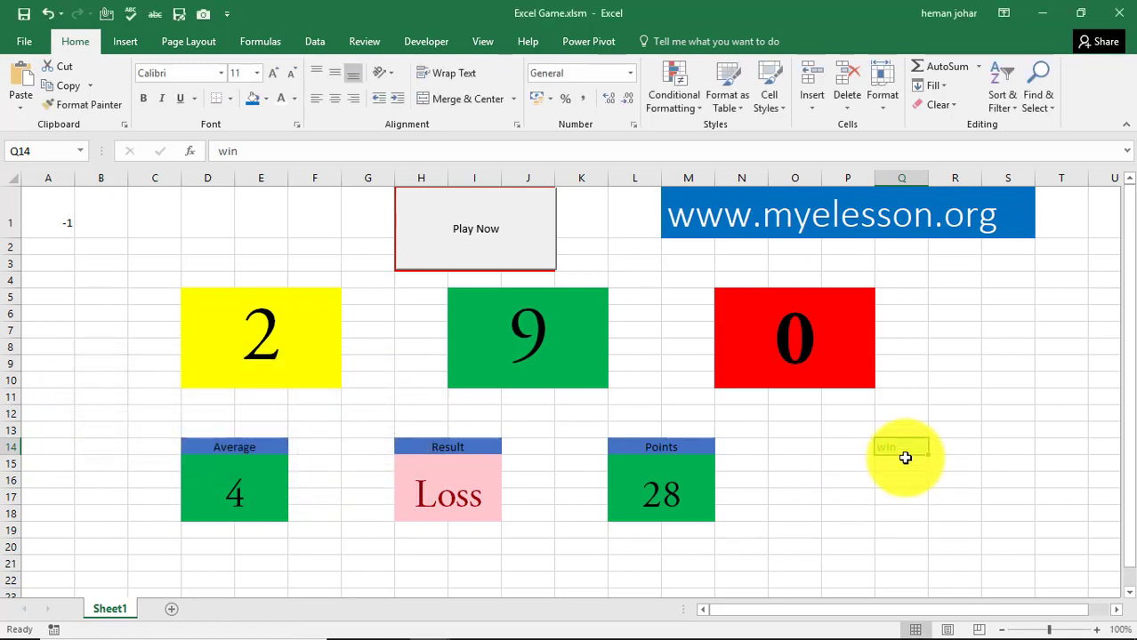
type("loss")
key("ctrl+Return")
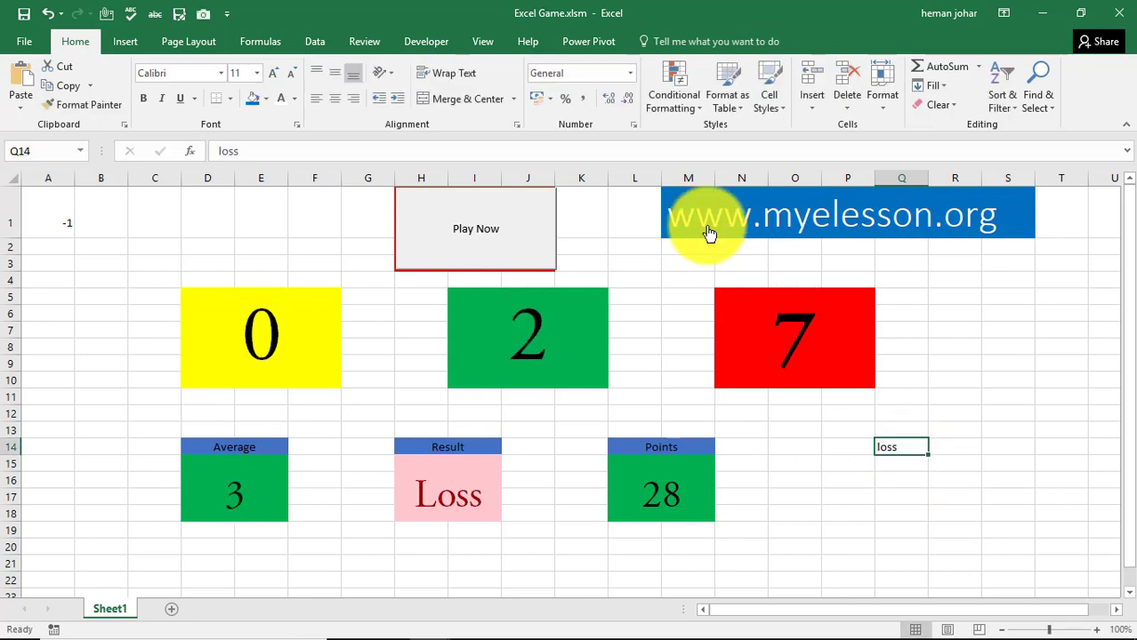
Step: Add a Text That Contains rule giving loss Light Red Fill with Dark Red Text
left_click(699, 100)
mouse_move(757, 141)
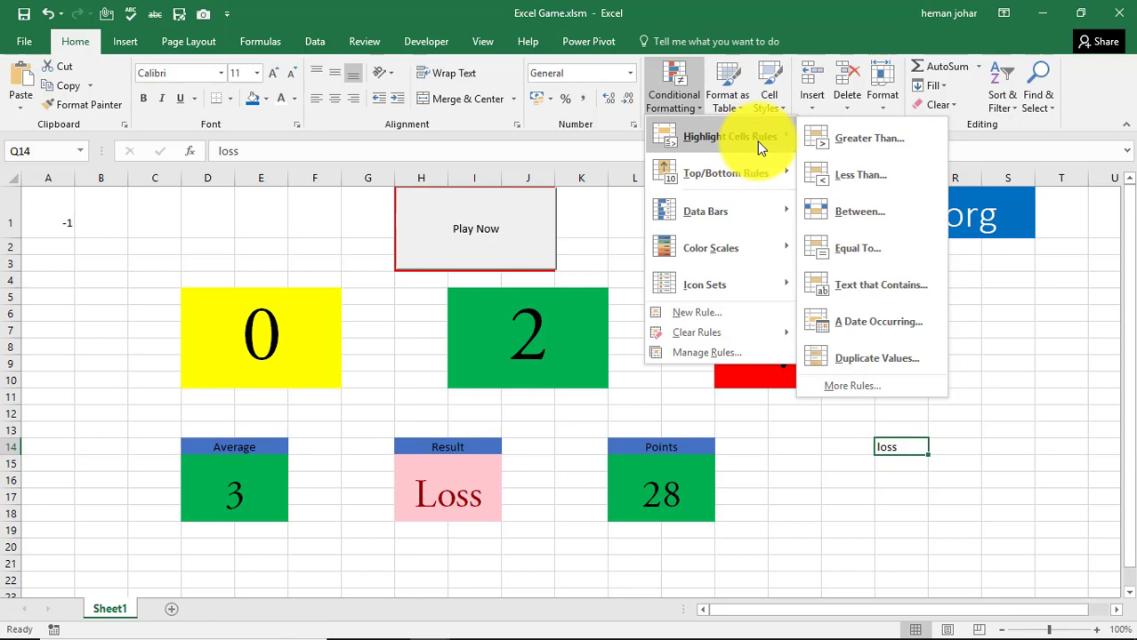
left_click(883, 284)
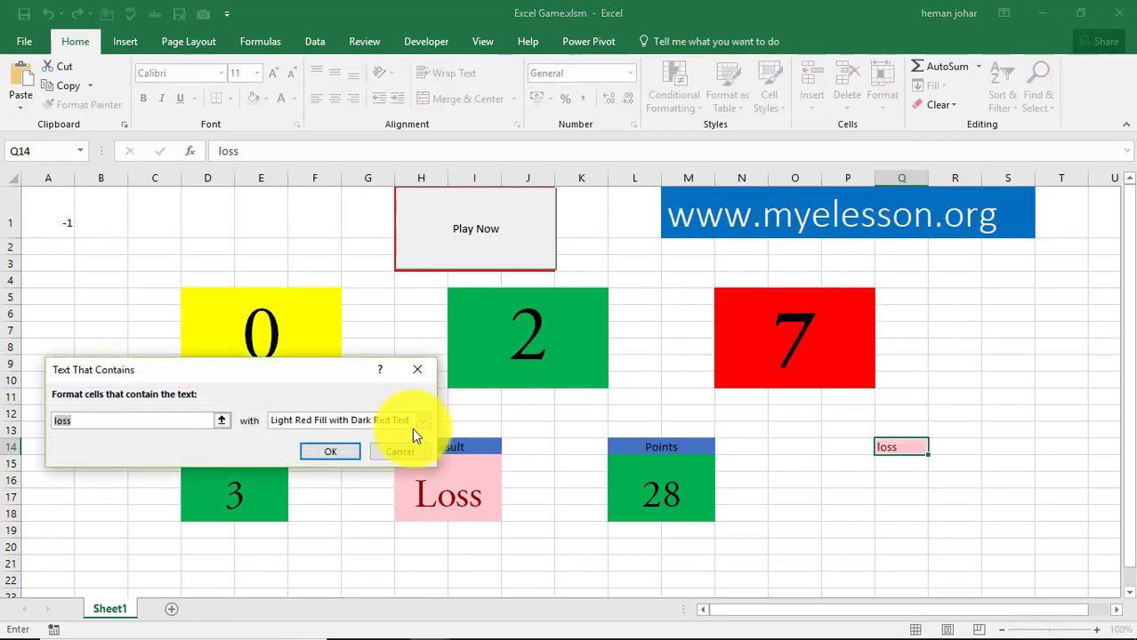
left_click(331, 449)
Step: Test the highlighting by typing win in Q14, then clear the cell
left_click(855, 515)
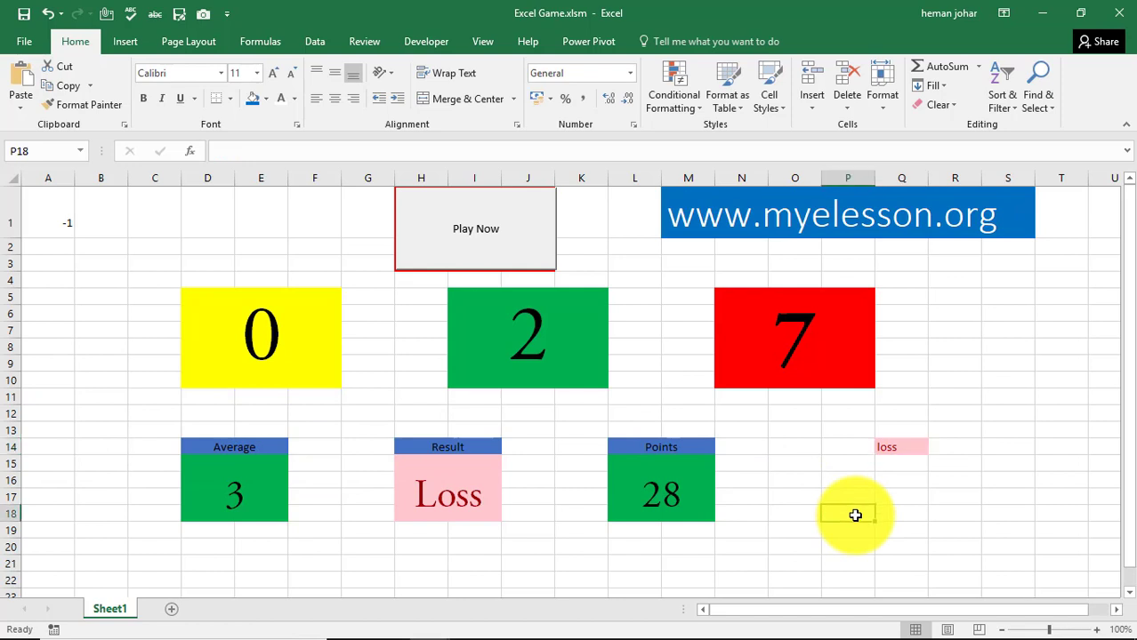
key("Up")
key("Up")
key("Up")
key("Up")
key("Right")
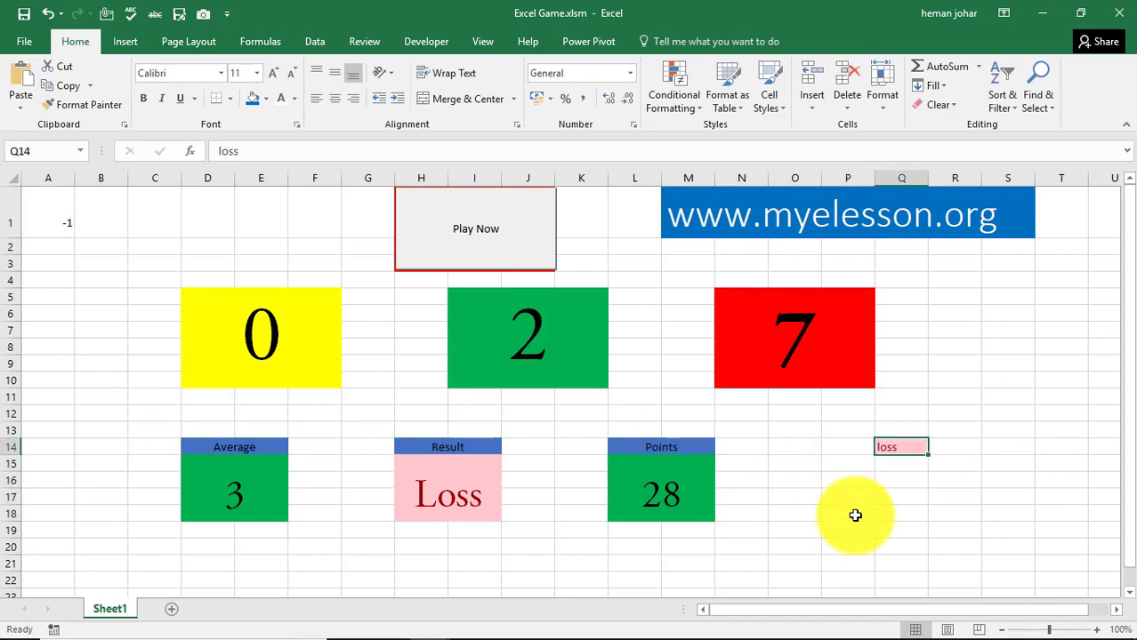
type("win")
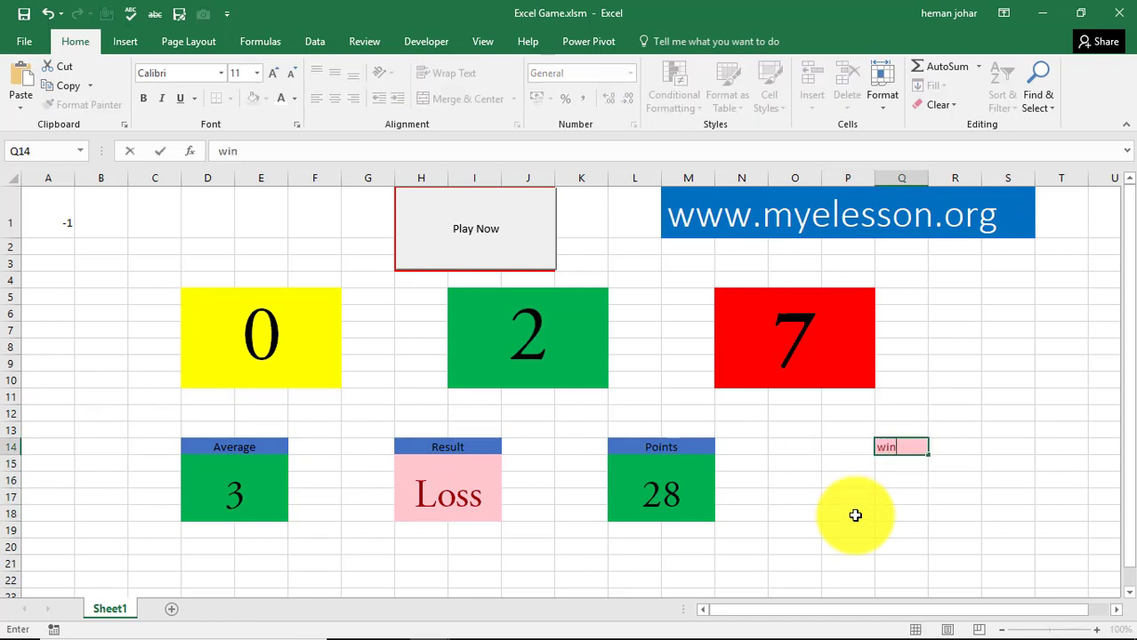
key("Return")
key("Up")
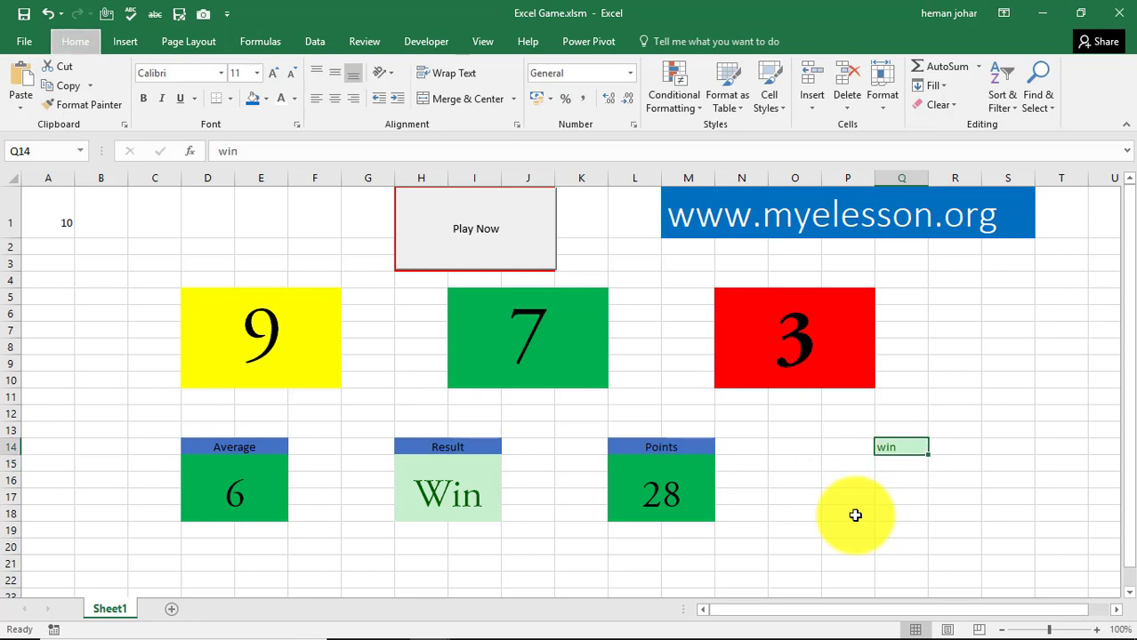
key("Delete")
key("Down")
key("Left")
key("Left")
key("Left")
key("Left")
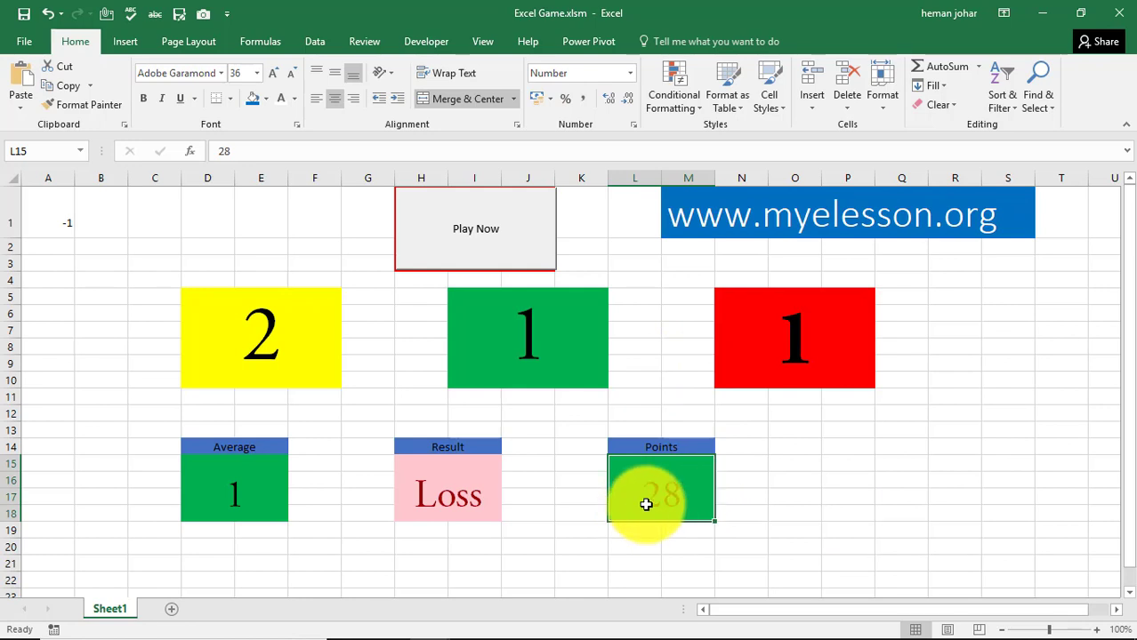
left_click(798, 470)
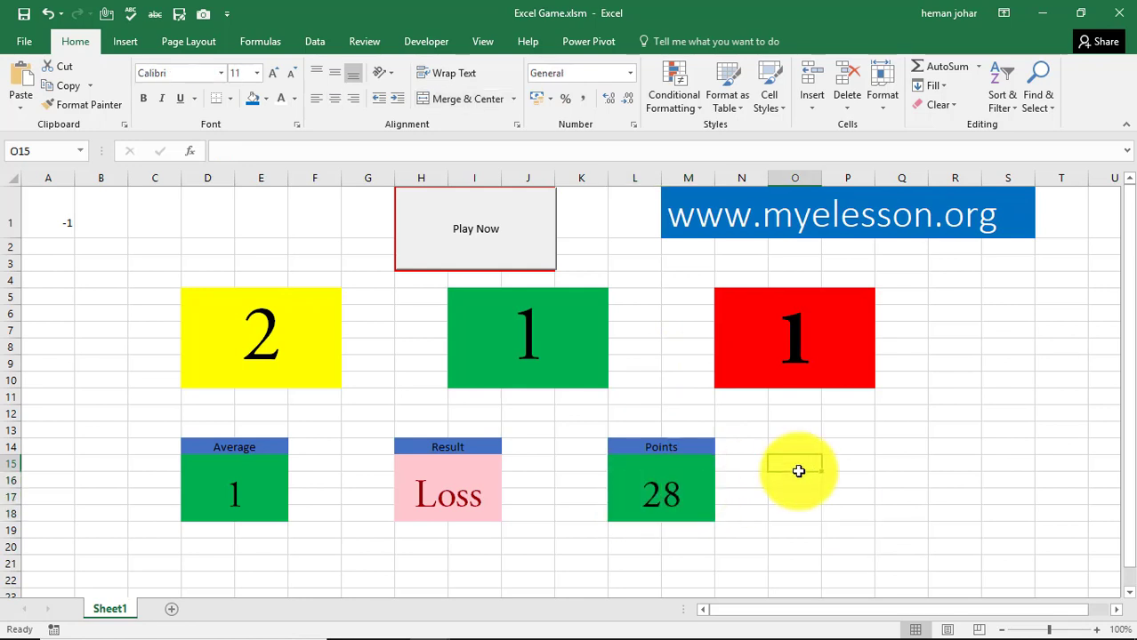
left_click(636, 495)
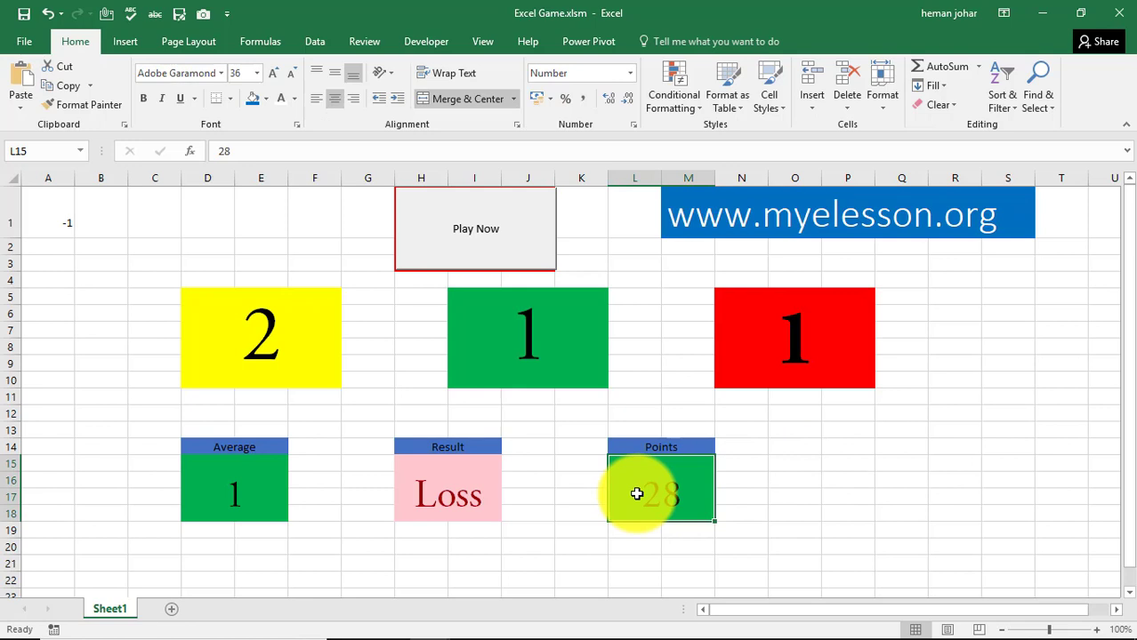
left_click(63, 220)
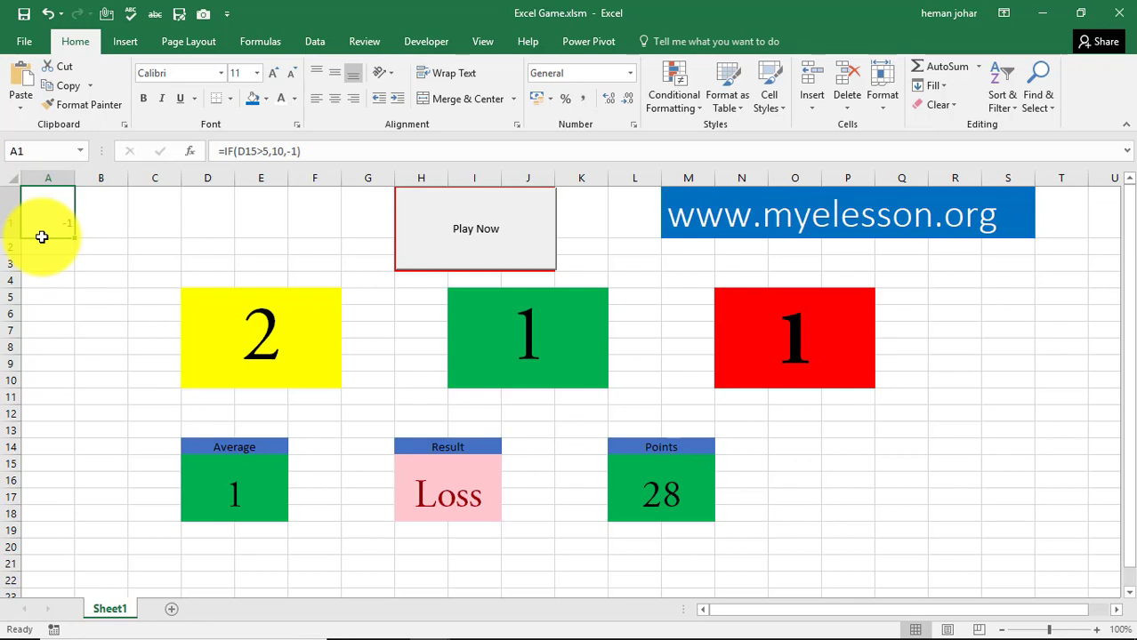
Step: Enter =IF(D15>5,10,-1) in A1, referencing the Average cell D15
type("=IF(")
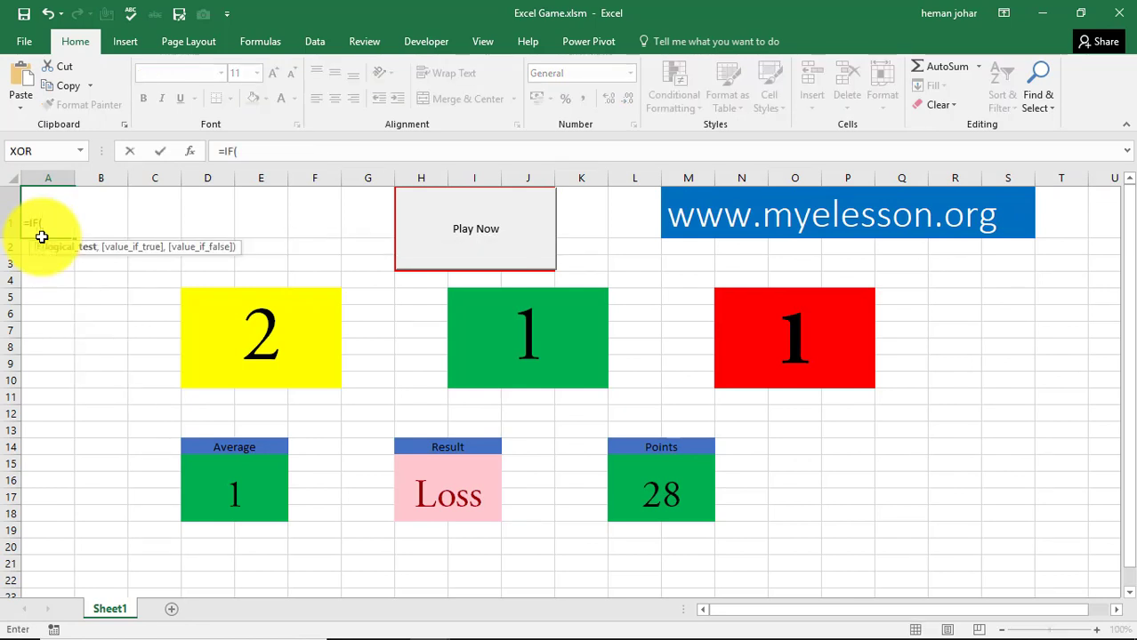
left_click(225, 488)
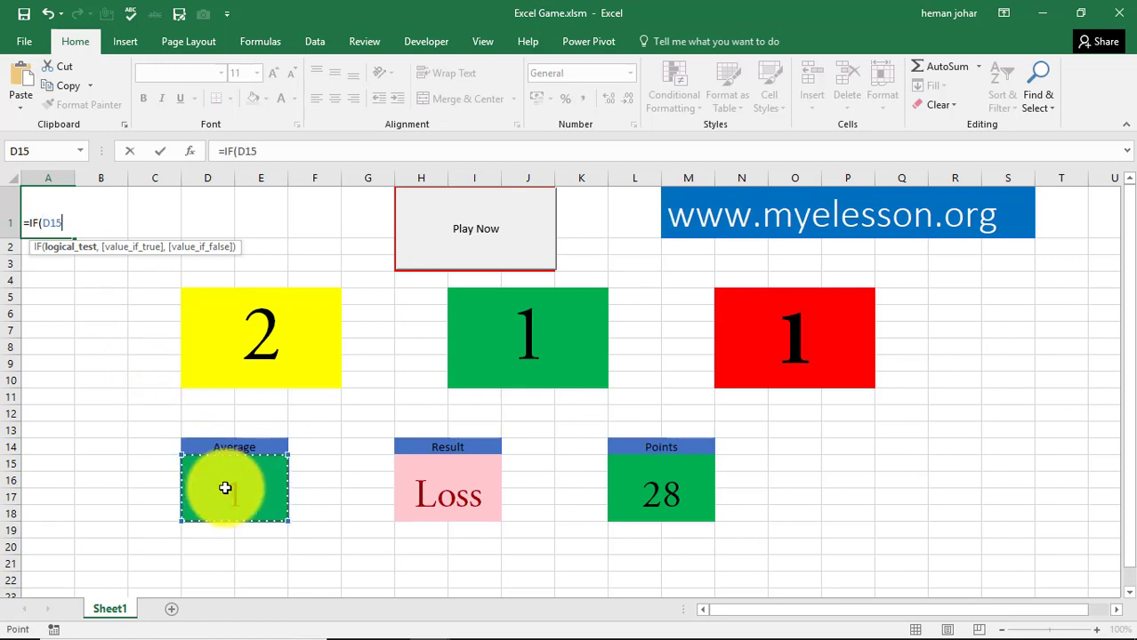
type(">")
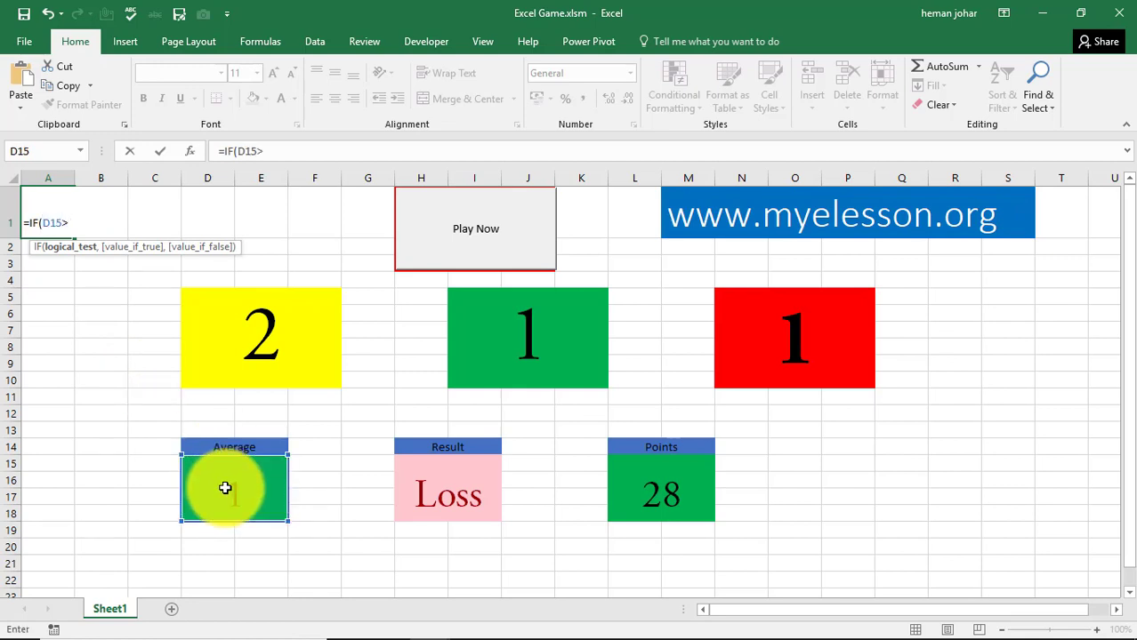
type("5,")
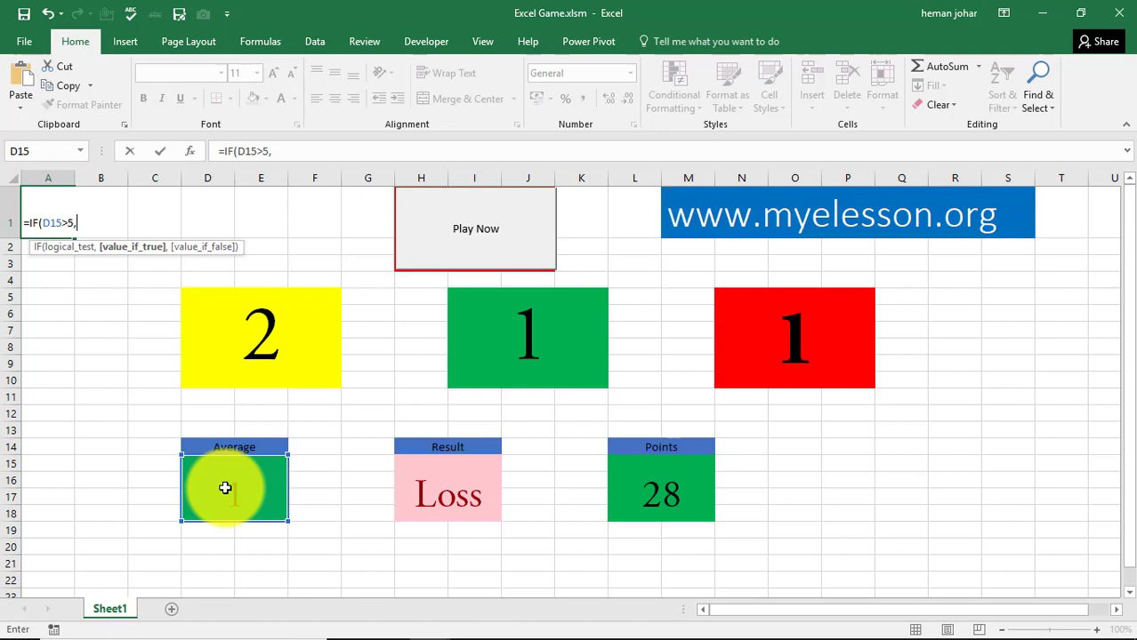
type("10,")
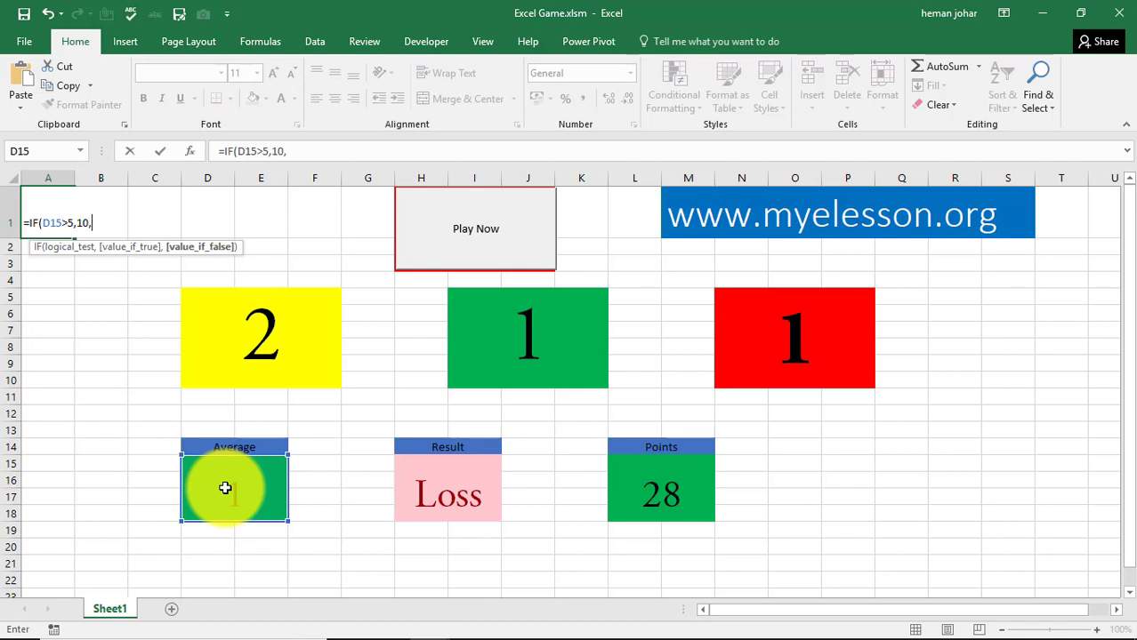
type("-1)")
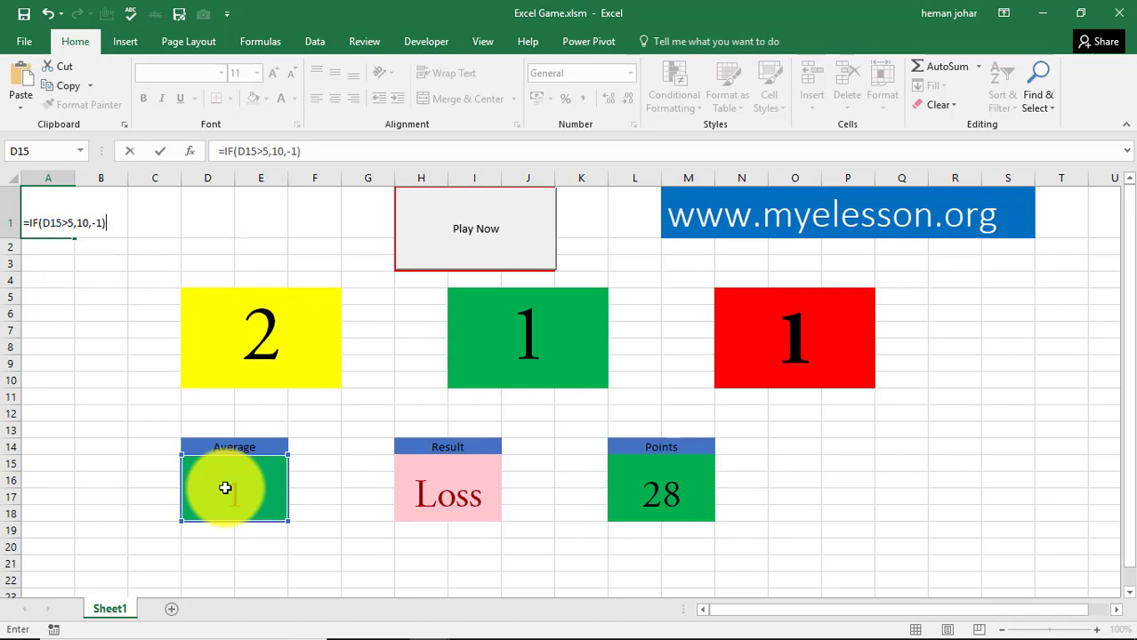
key("Return")
key("Up")
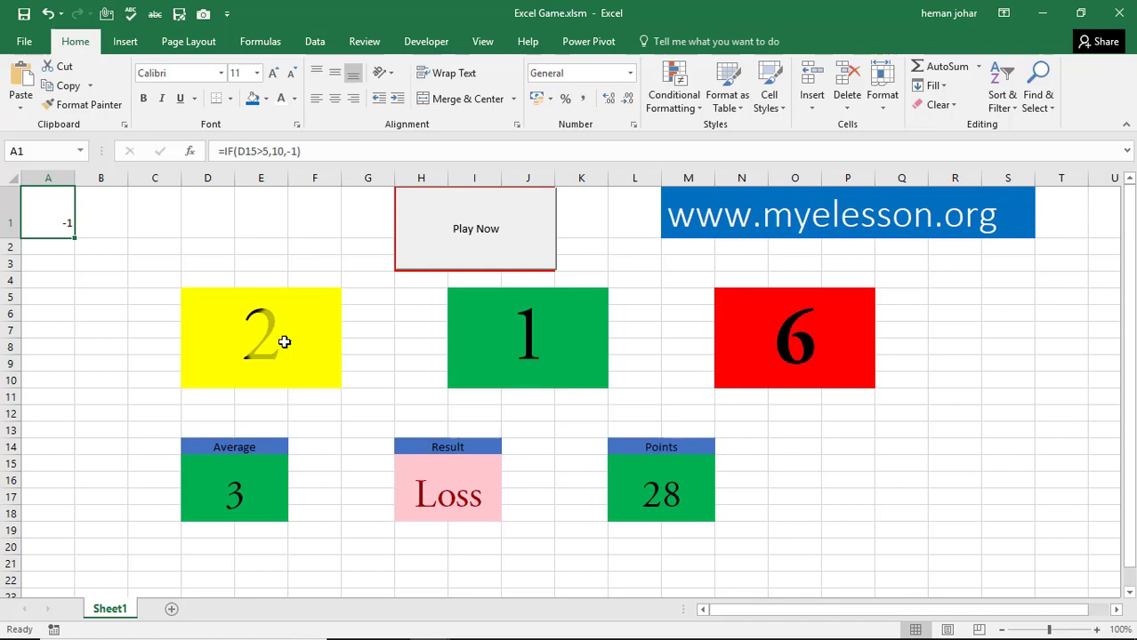
left_click(566, 330)
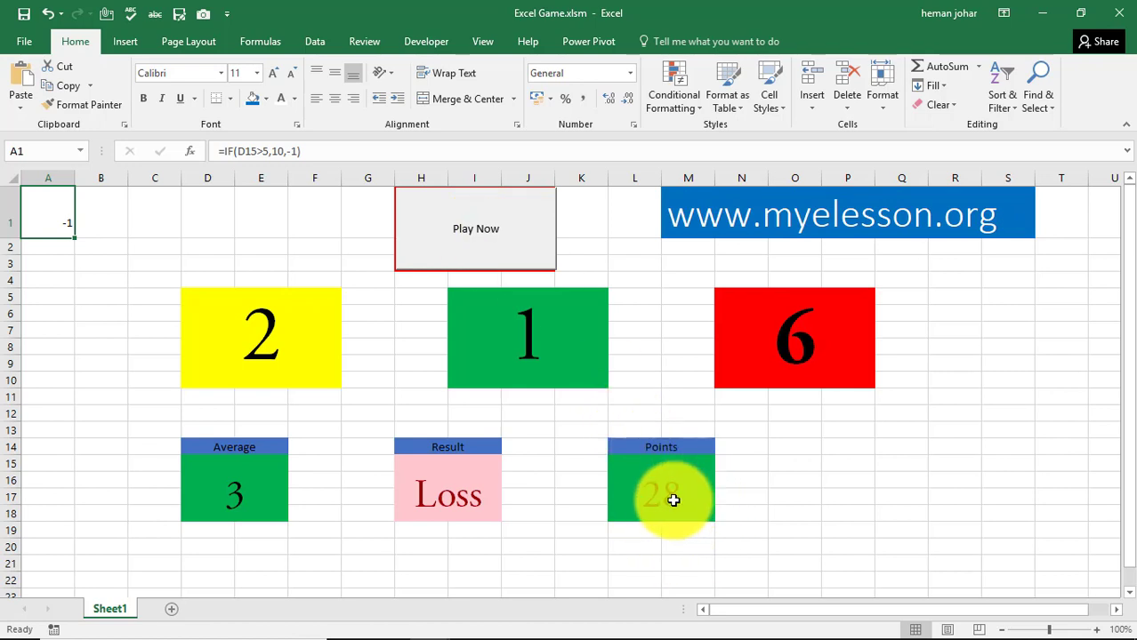
Step: Play three rounds with Play Now, ending on 0, 0, 6, a Loss, with Points at 36
left_click(476, 243)
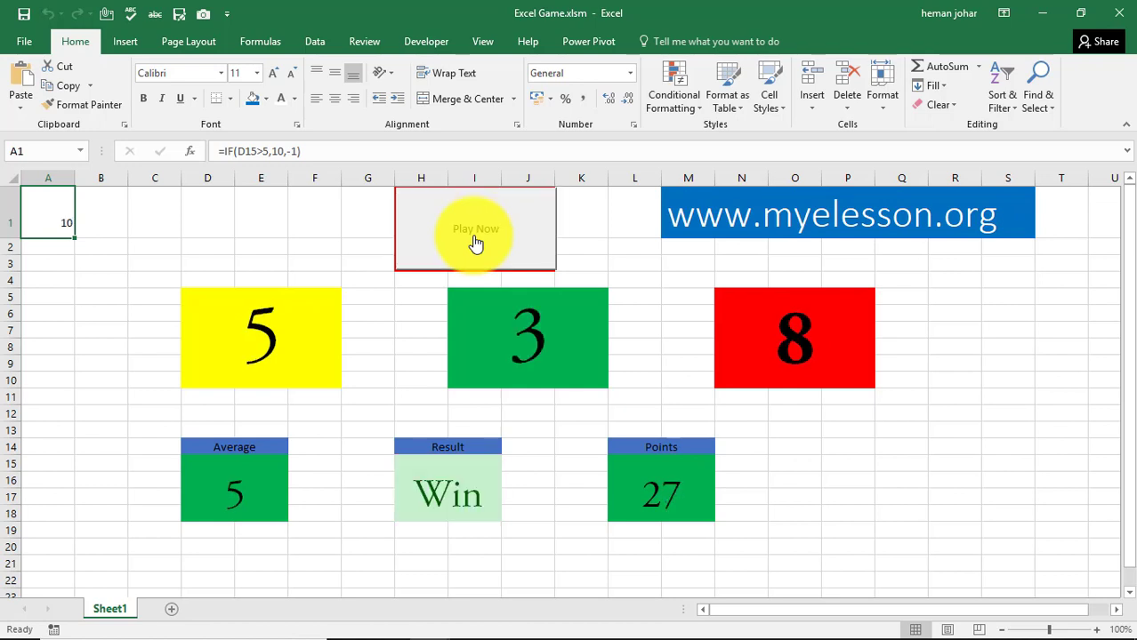
left_click(476, 242)
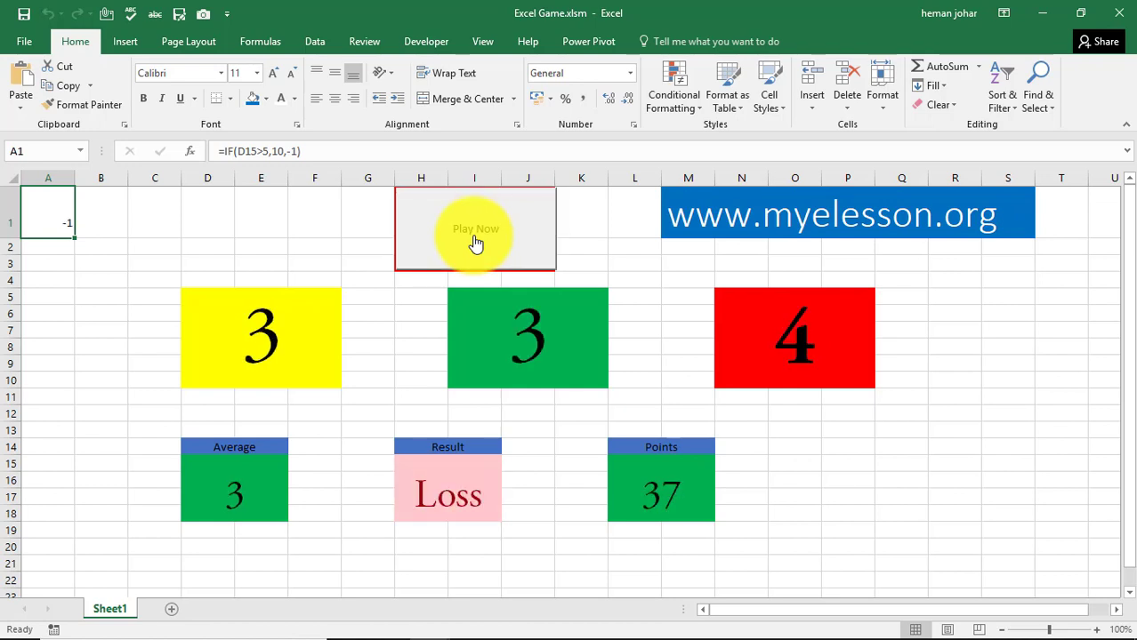
left_click(476, 243)
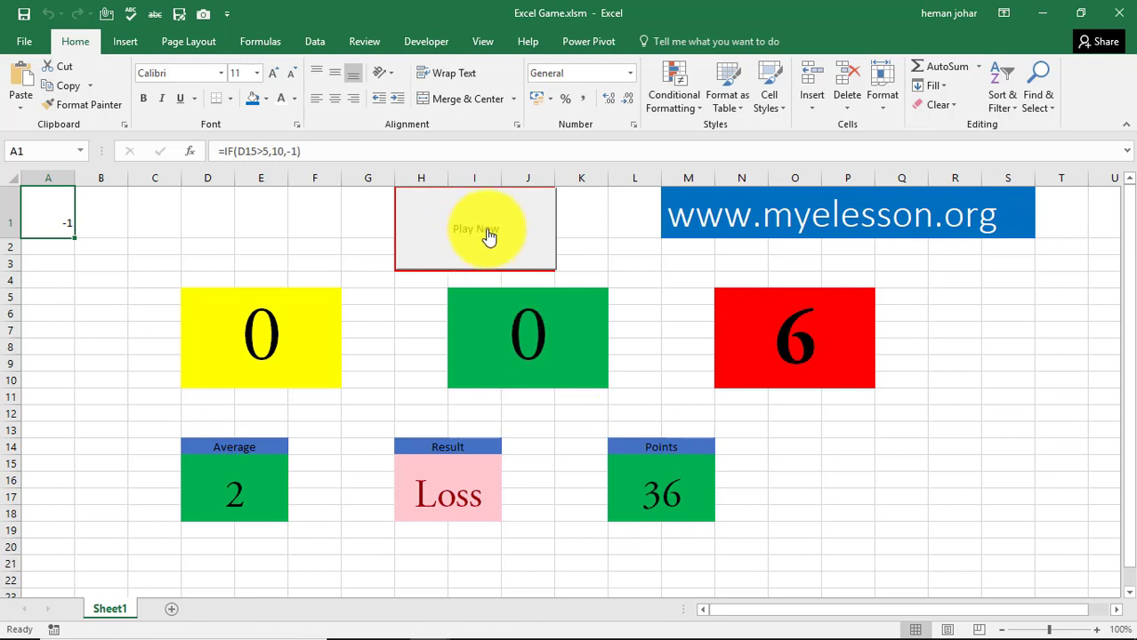
left_click(296, 216)
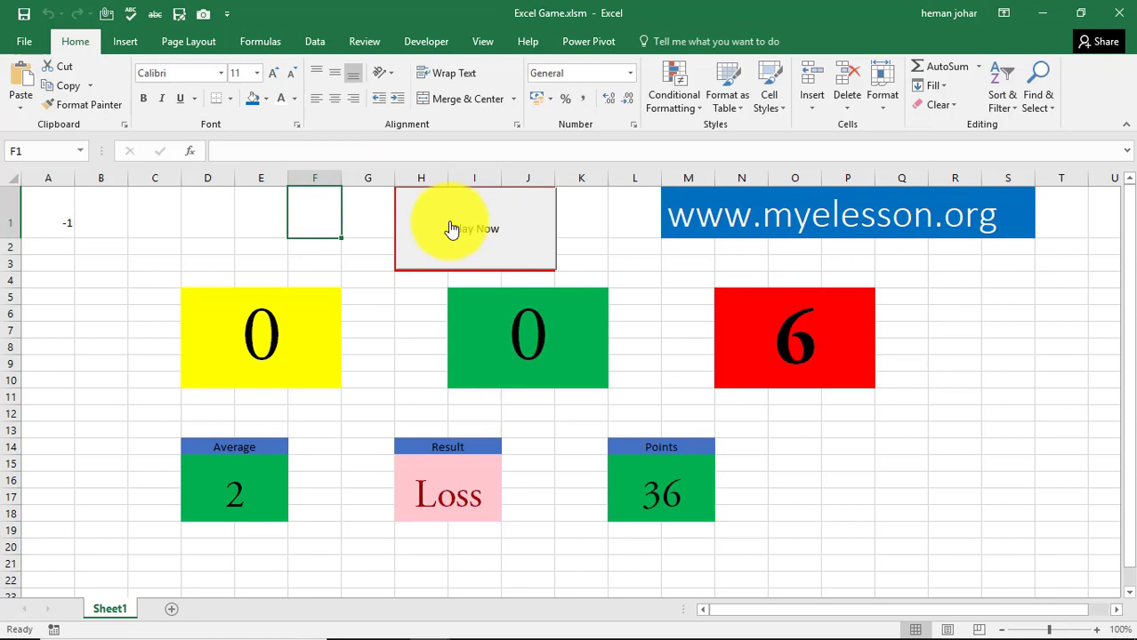
left_click(581, 217)
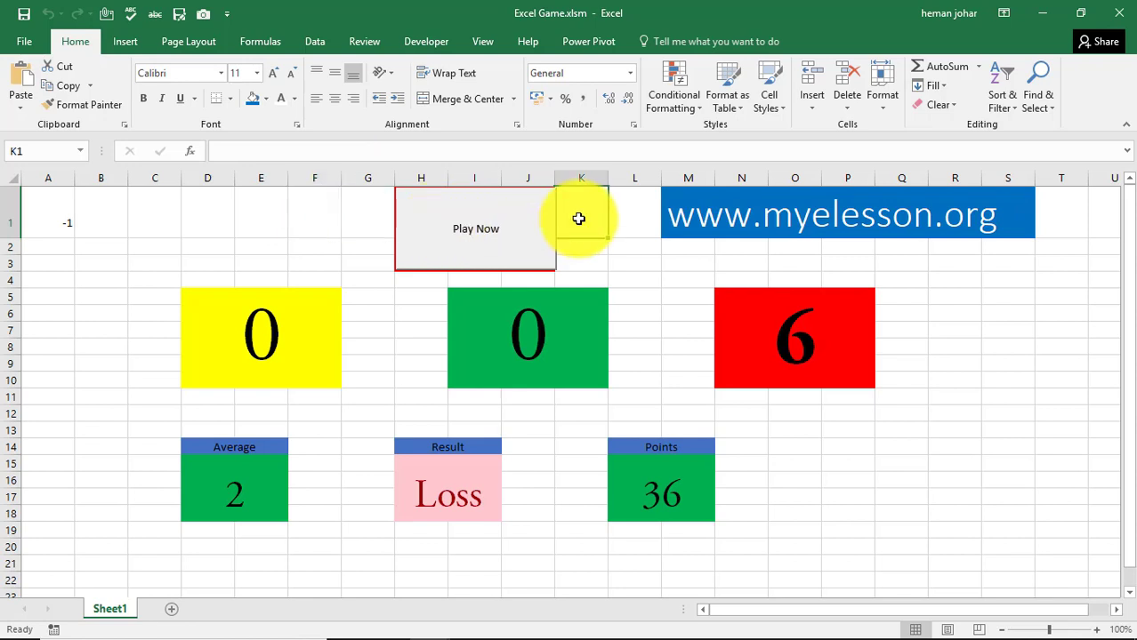
Step: Open the points macro from Play Now's Assign Macro dialog in the VBA editor
right_click(474, 218)
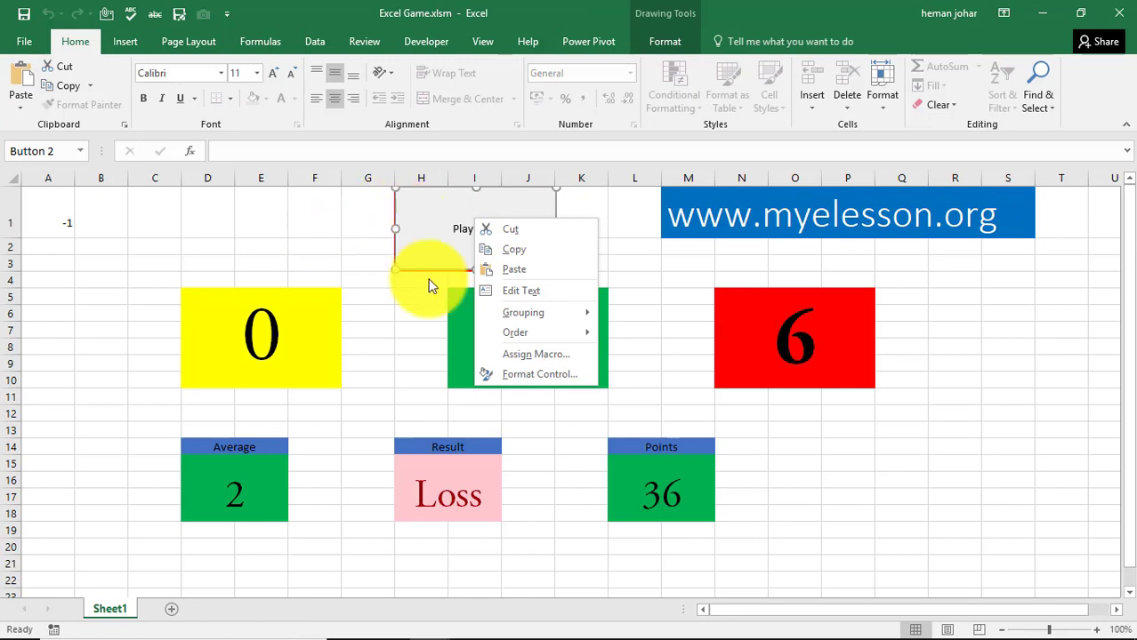
left_click(518, 355)
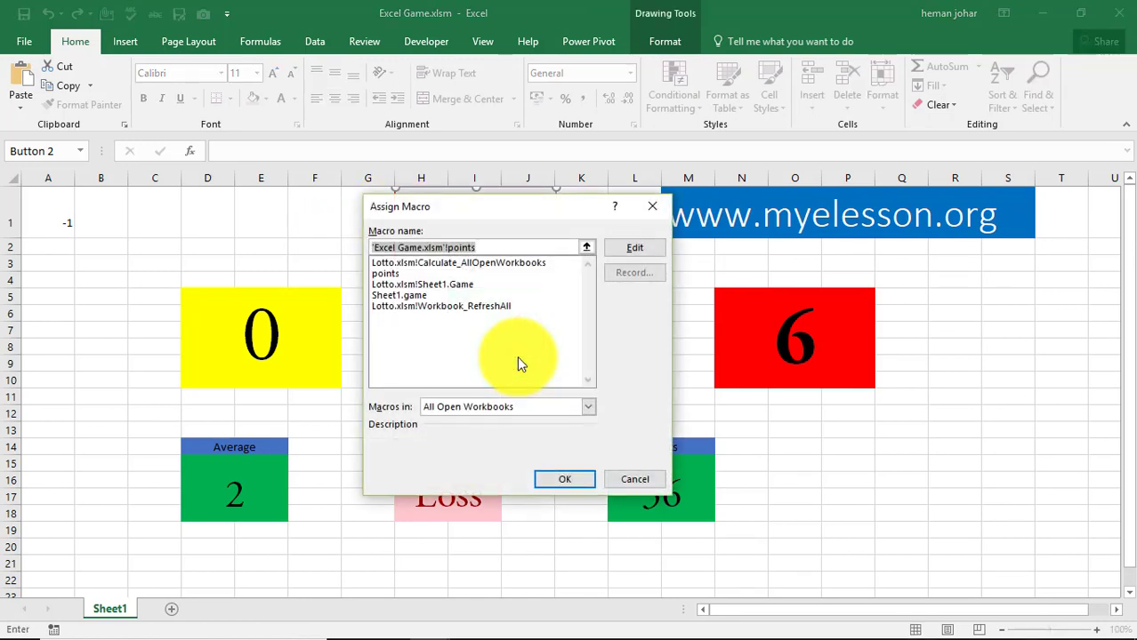
left_click(389, 274)
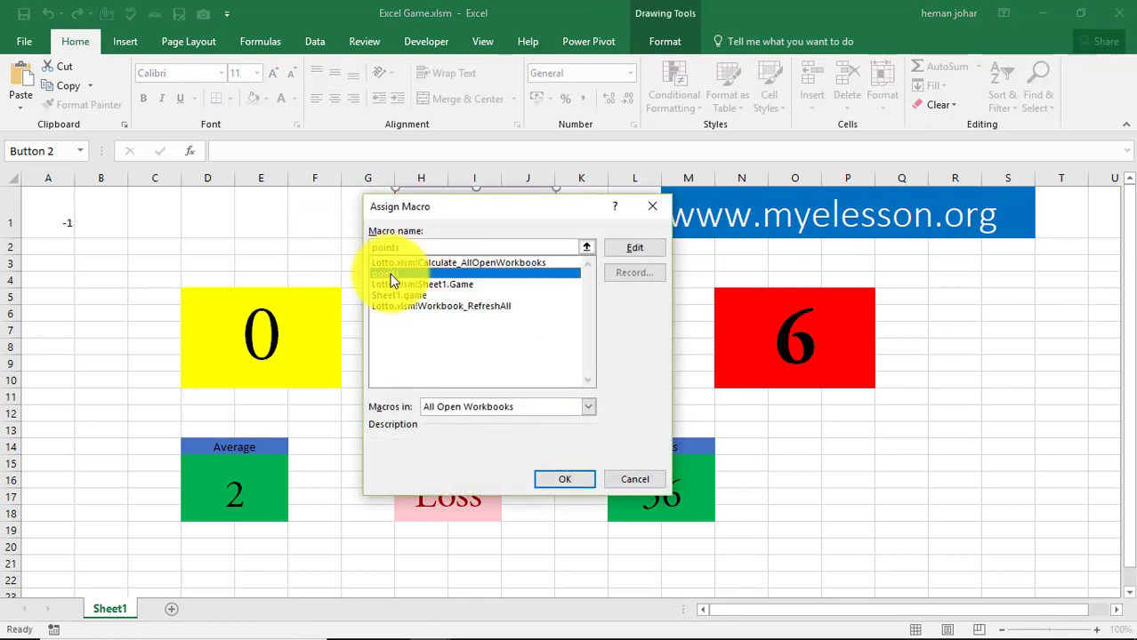
left_click(624, 249)
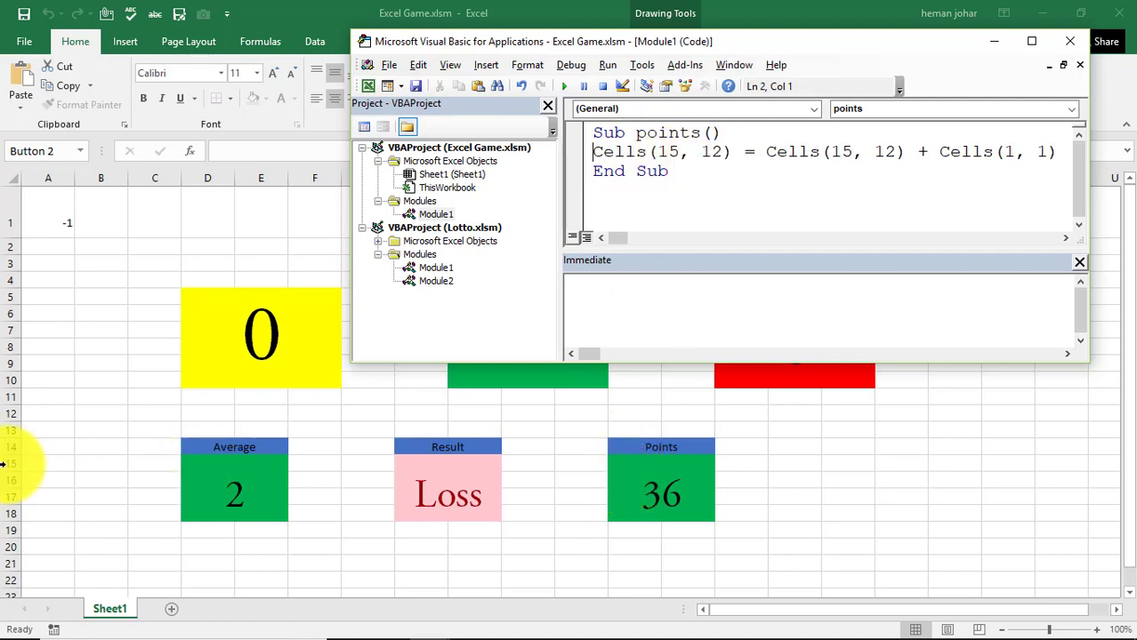
Step: Move and shrink the VBA editor so the game sheet's result boxes are uncovered
left_click_drag(766, 43, 525, 322)
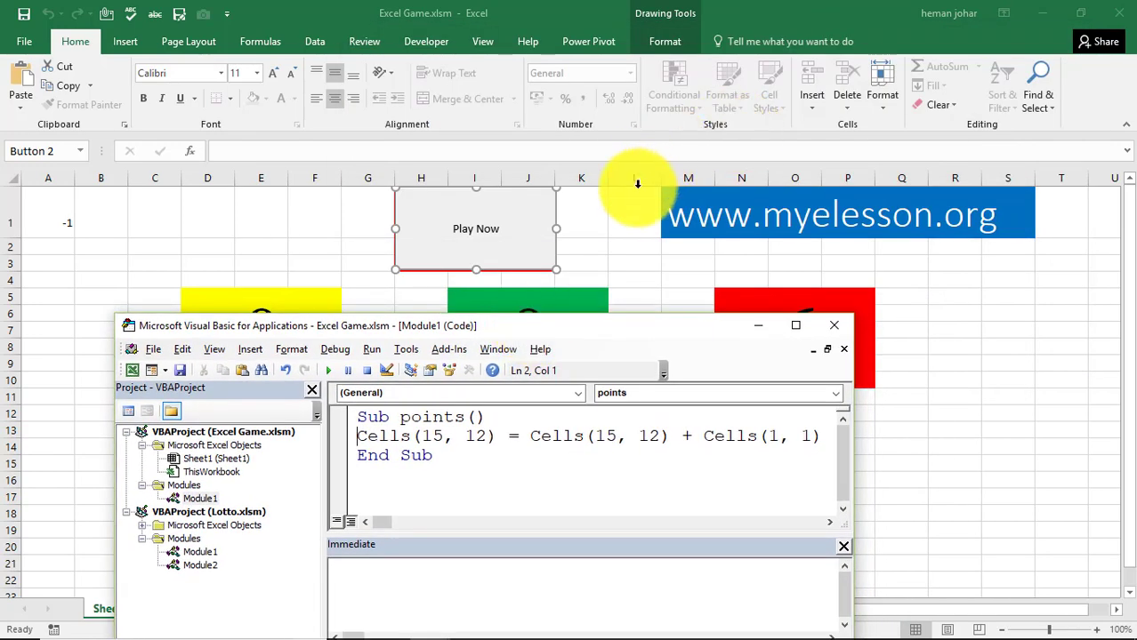
left_click_drag(654, 330, 529, 78)
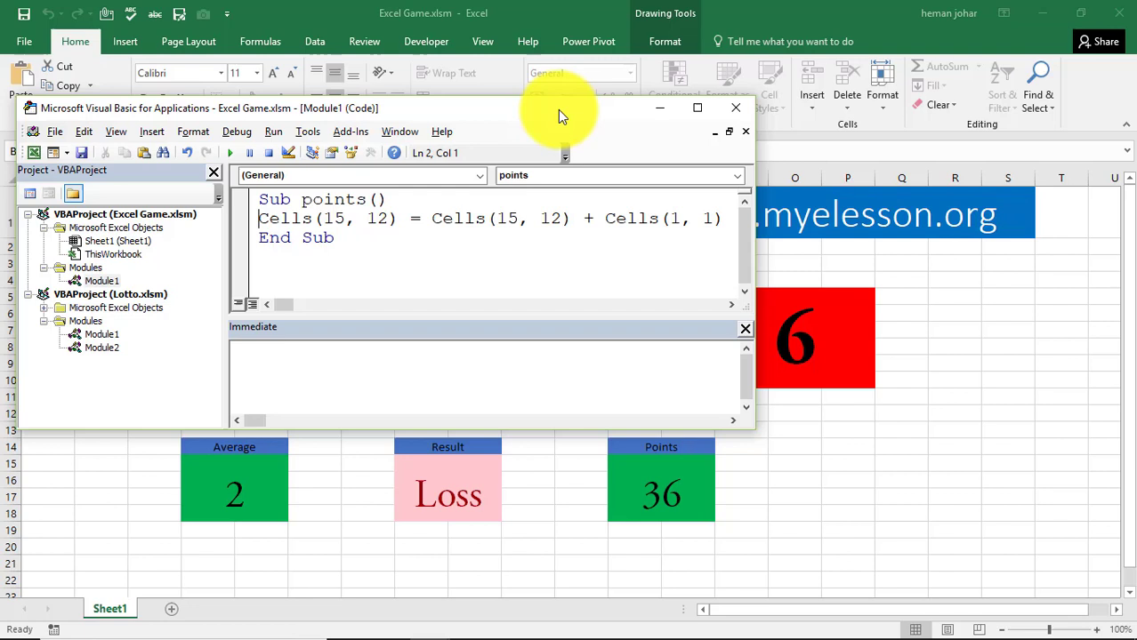
left_click_drag(557, 110, 561, 111)
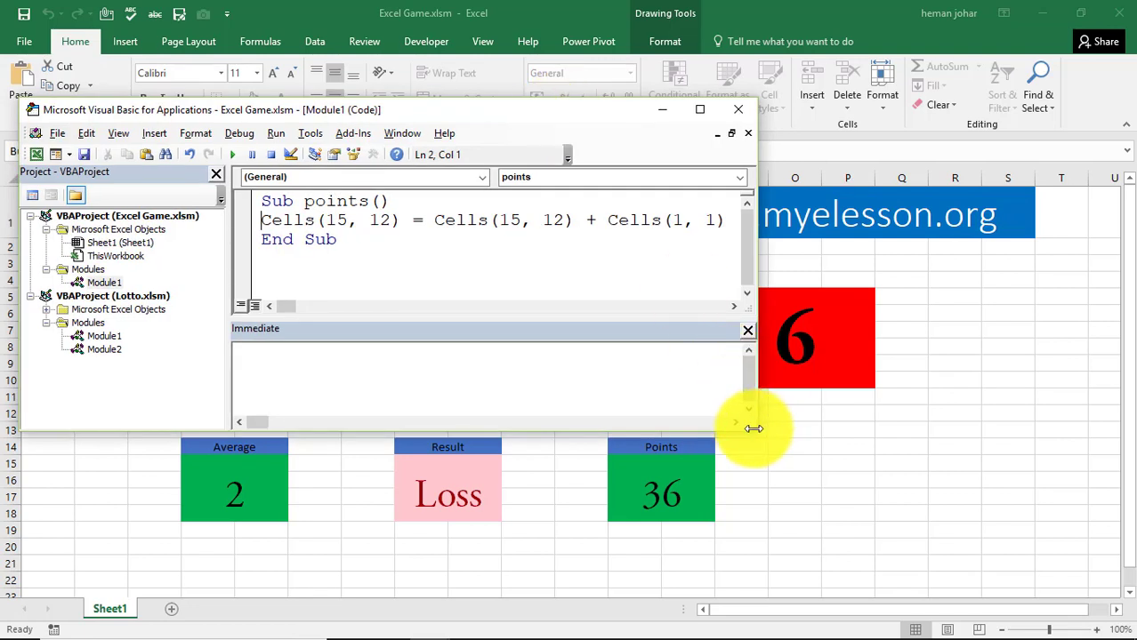
left_click_drag(756, 432, 452, 293)
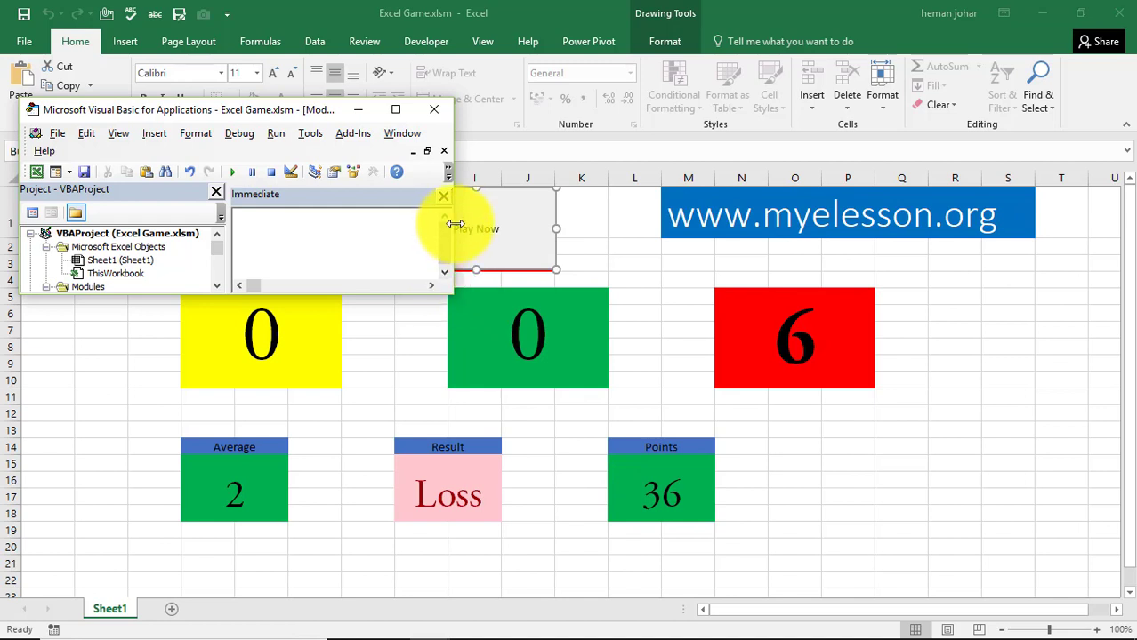
left_click_drag(454, 224, 698, 221)
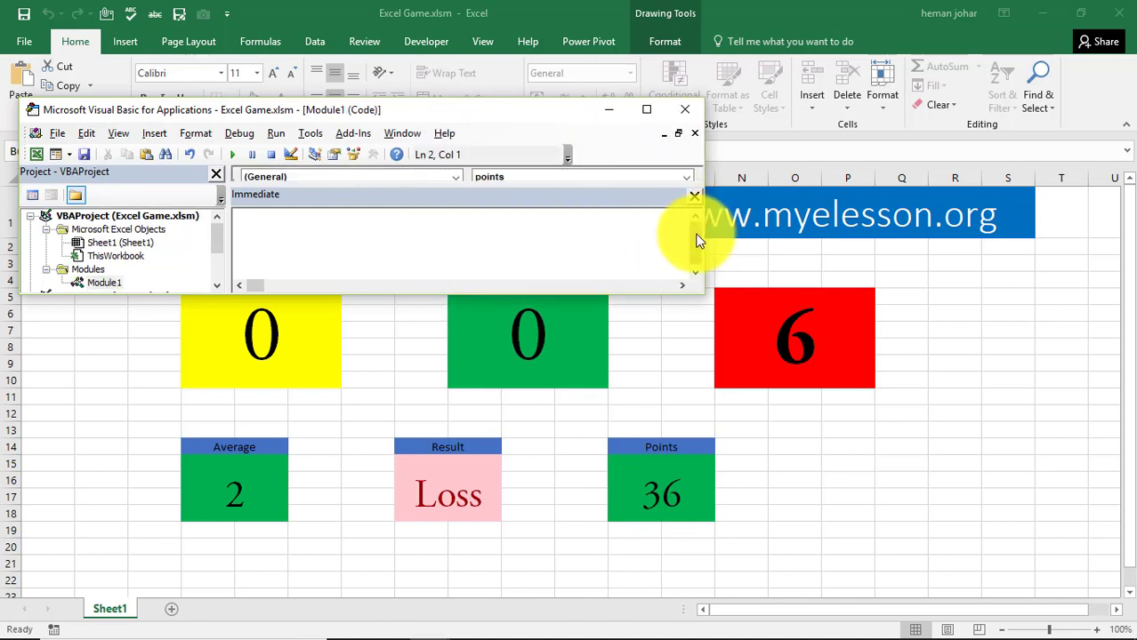
Step: Give the code pane more room than the Immediate pane, widen it, and move the editor lower right
left_click(694, 237)
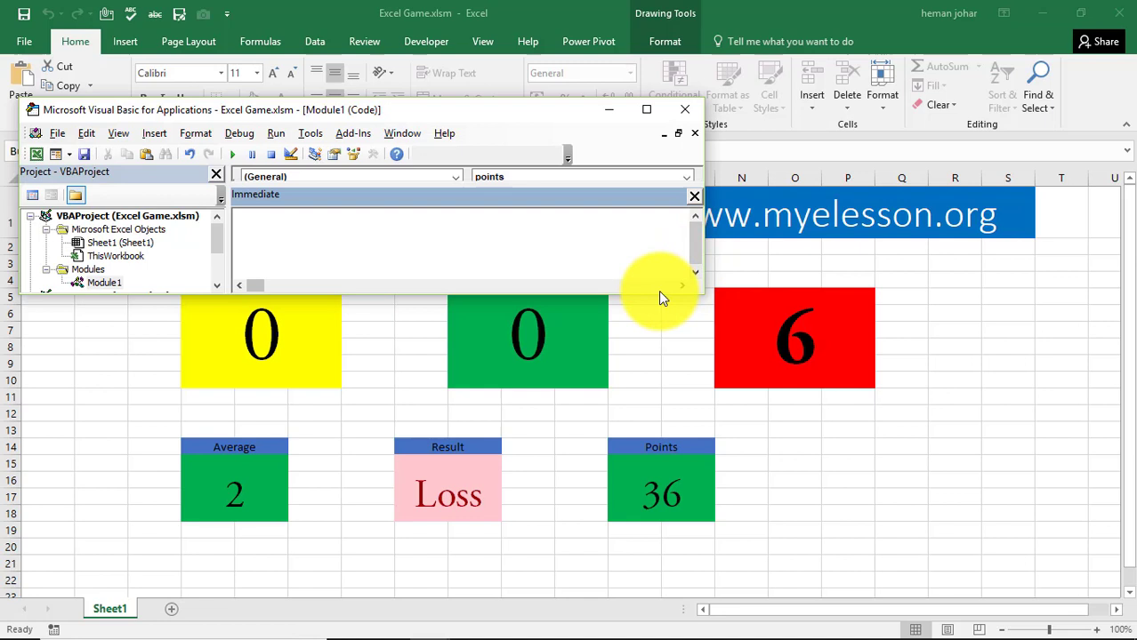
left_click_drag(658, 294, 656, 365)
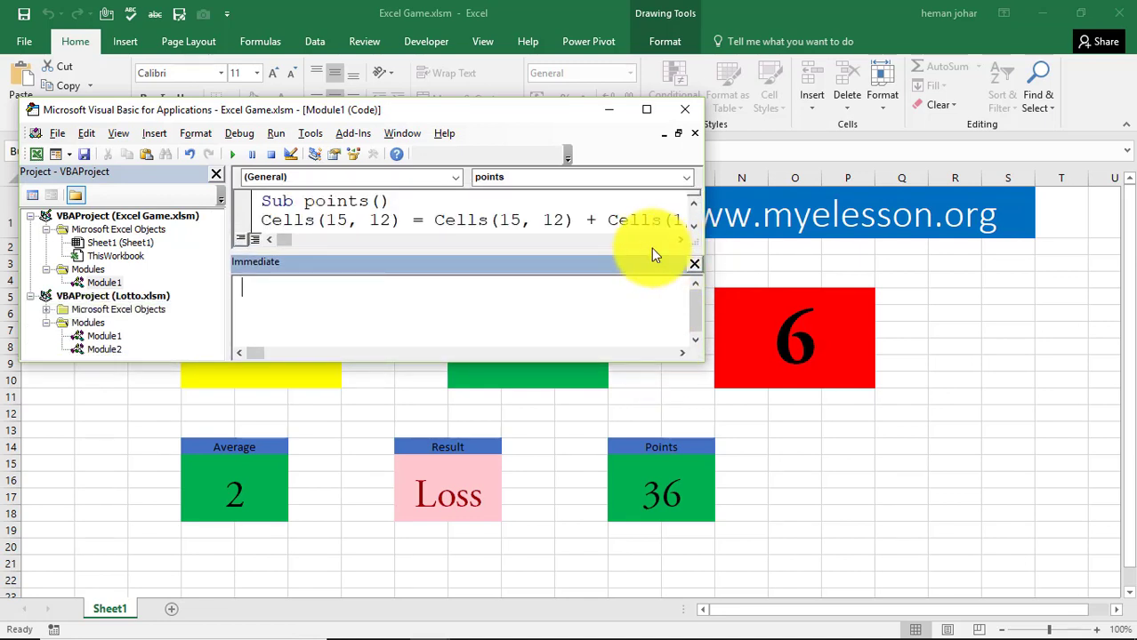
left_click_drag(655, 255, 653, 306)
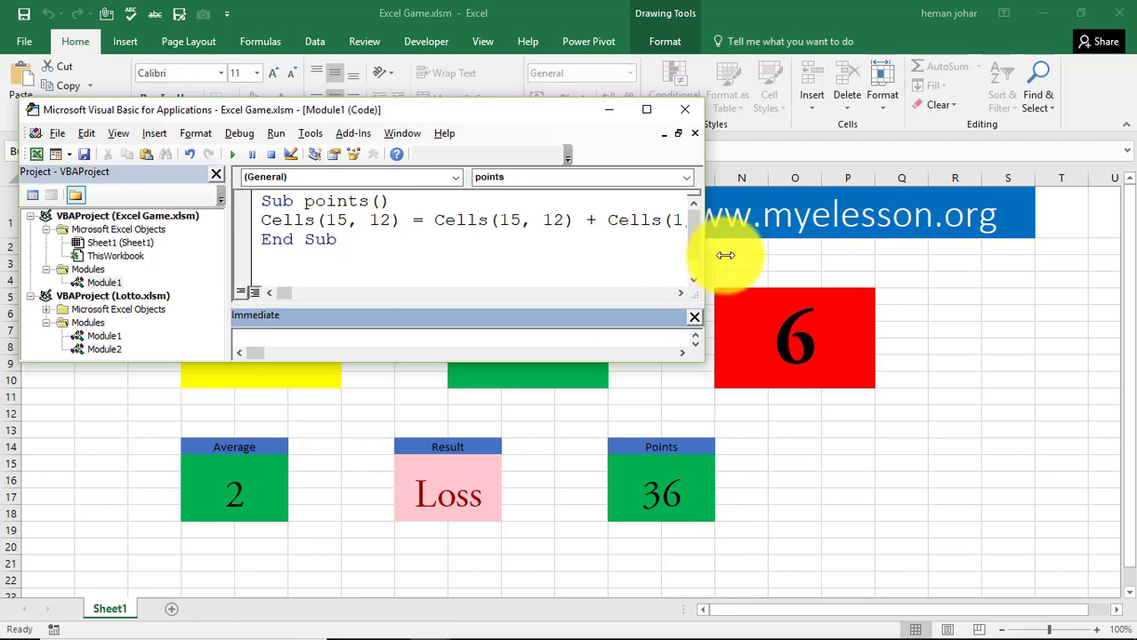
left_click_drag(726, 255, 756, 255)
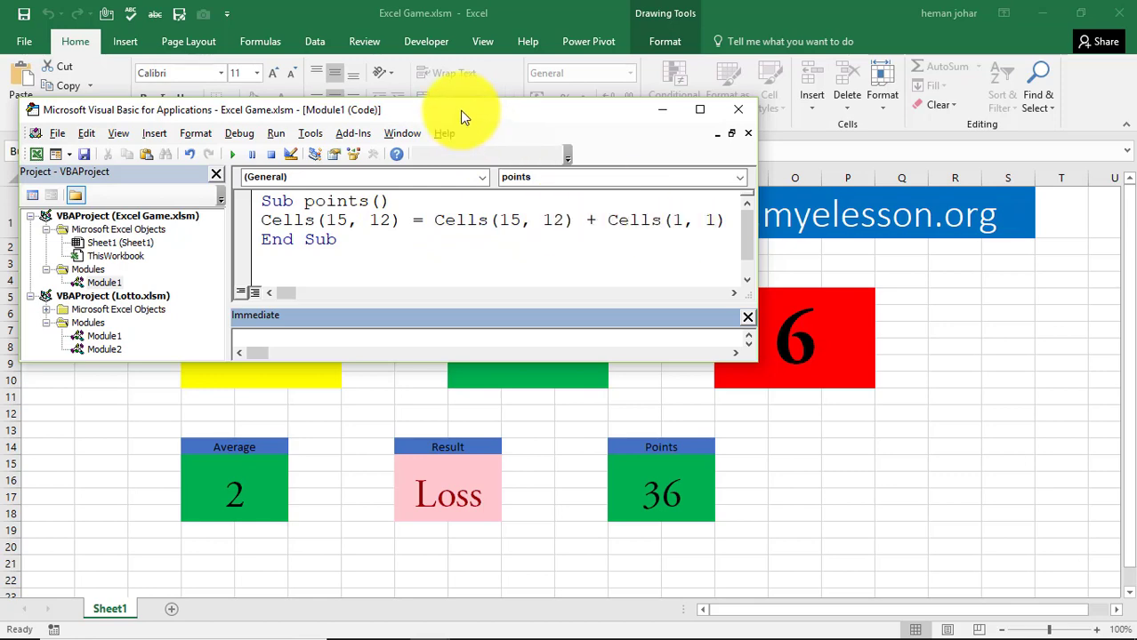
left_click_drag(462, 117, 797, 313)
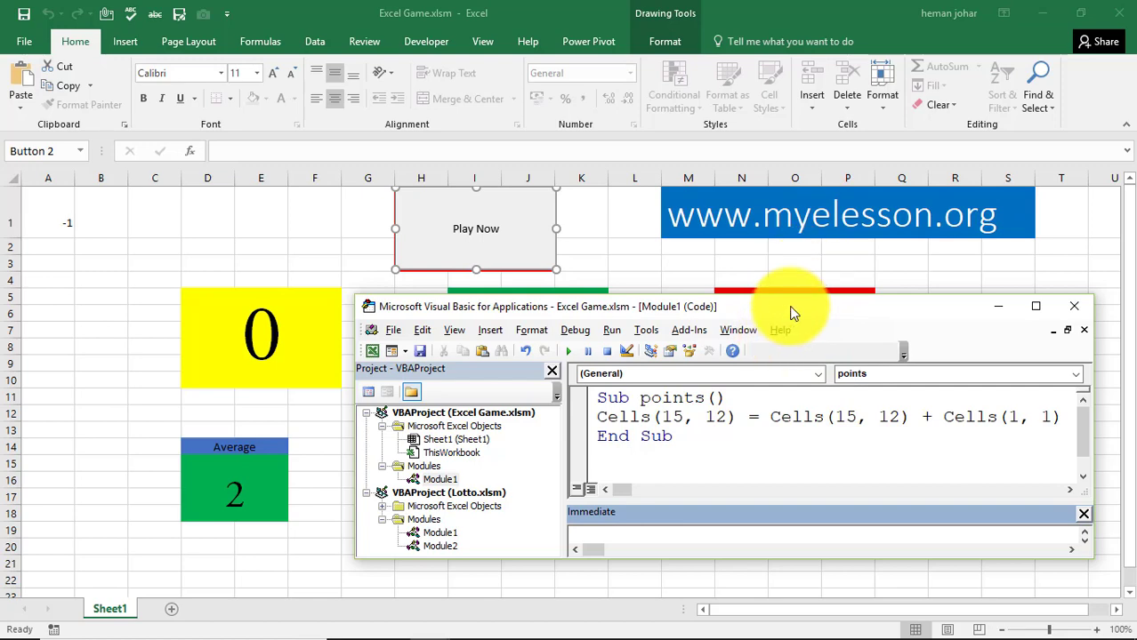
left_click_drag(789, 305, 790, 228)
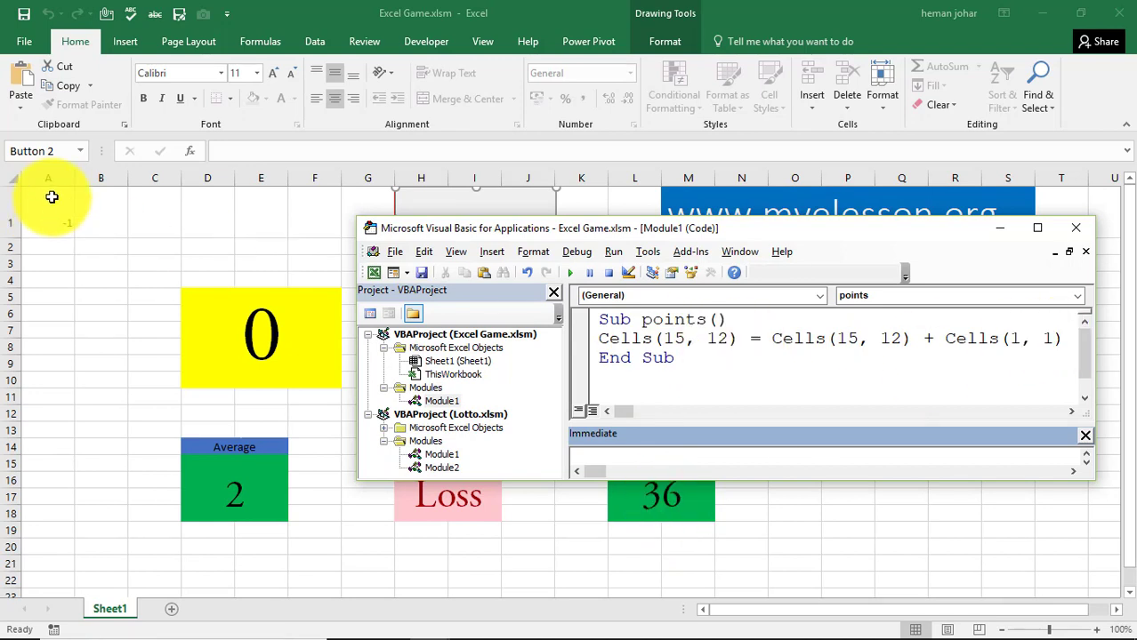
left_click(56, 214)
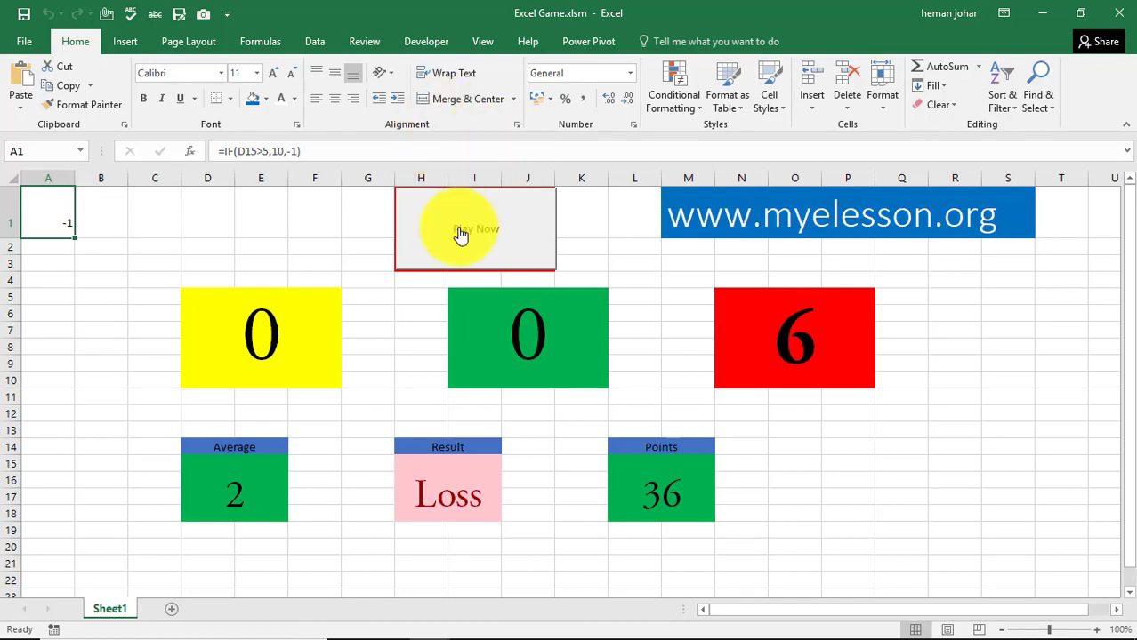
mouse_move(451, 618)
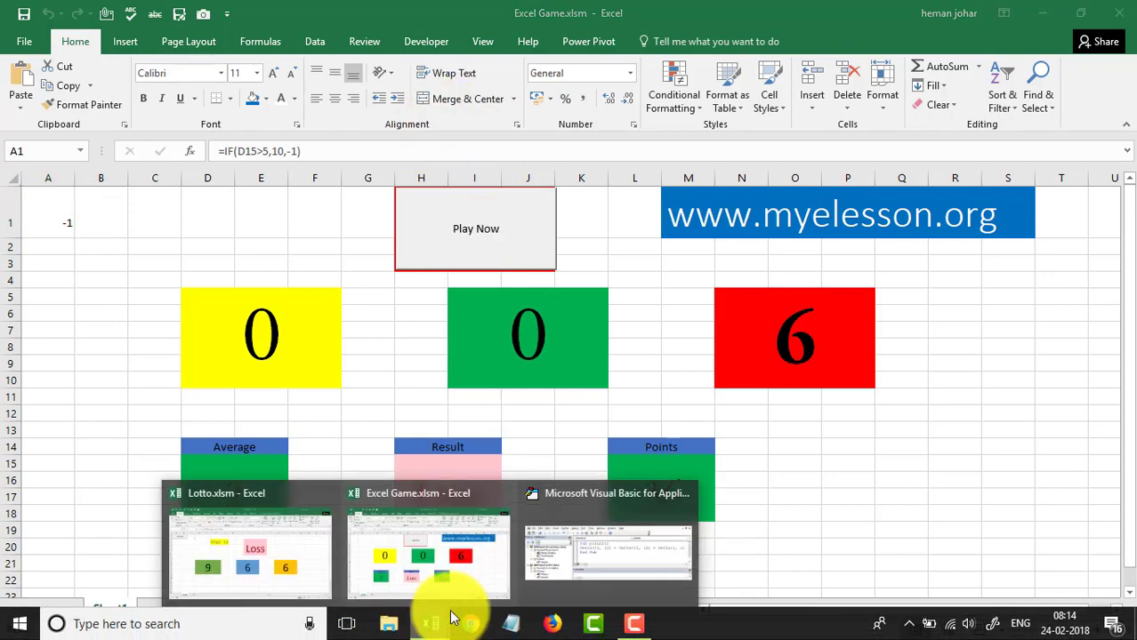
left_click(629, 554)
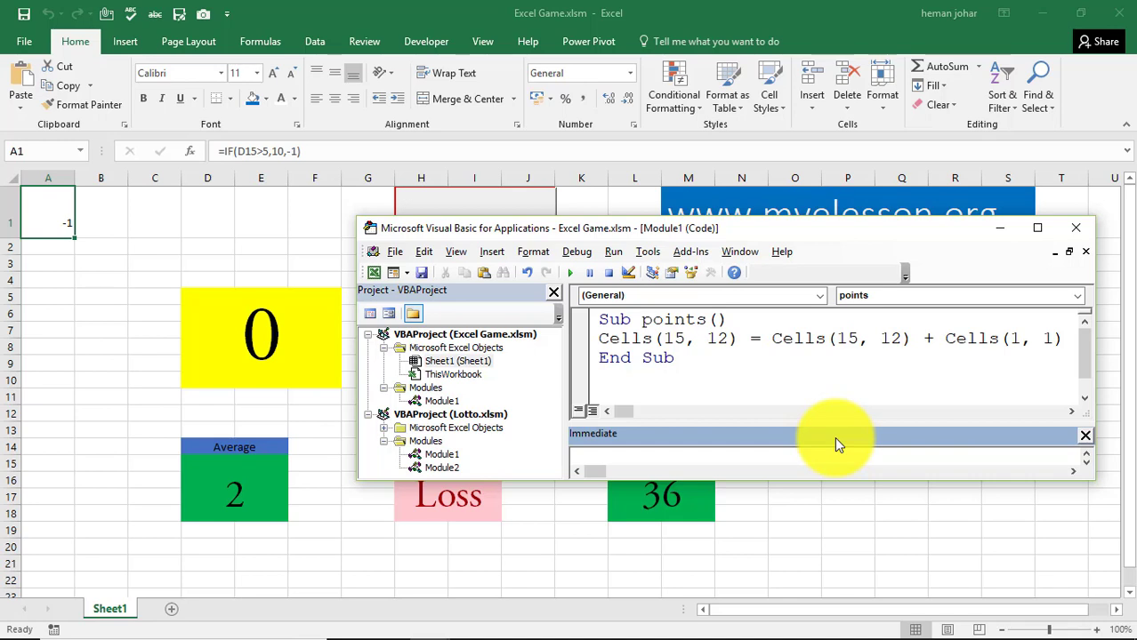
Step: Close the VBA editor, reset the Points cell L15 to 0, and play a round with Play Now
left_click(1070, 233)
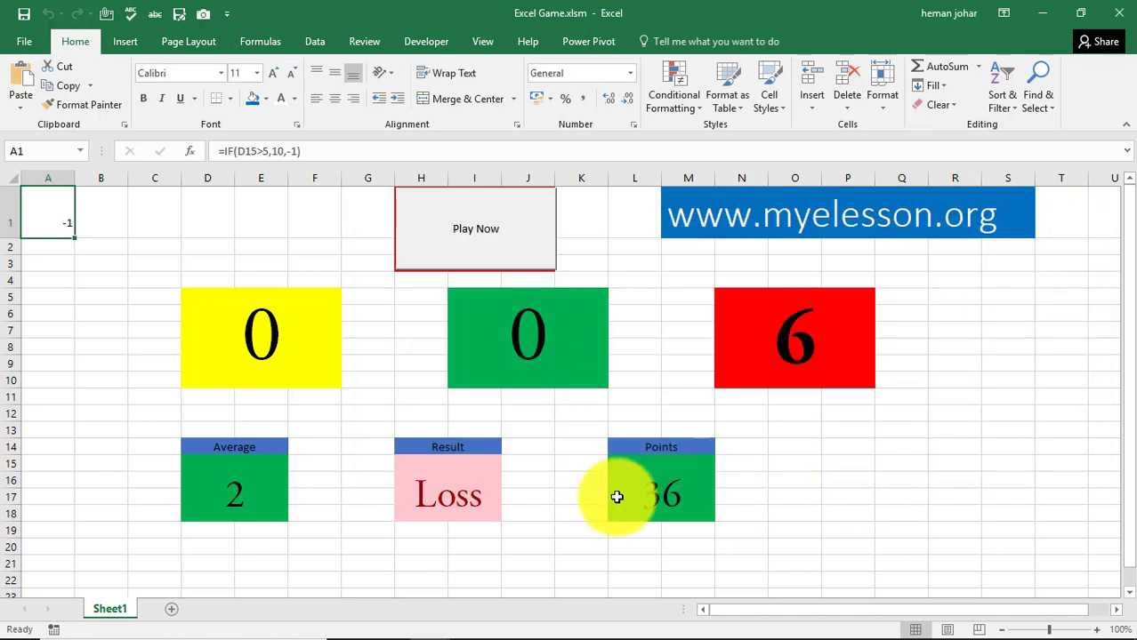
left_click(614, 496)
type("0")
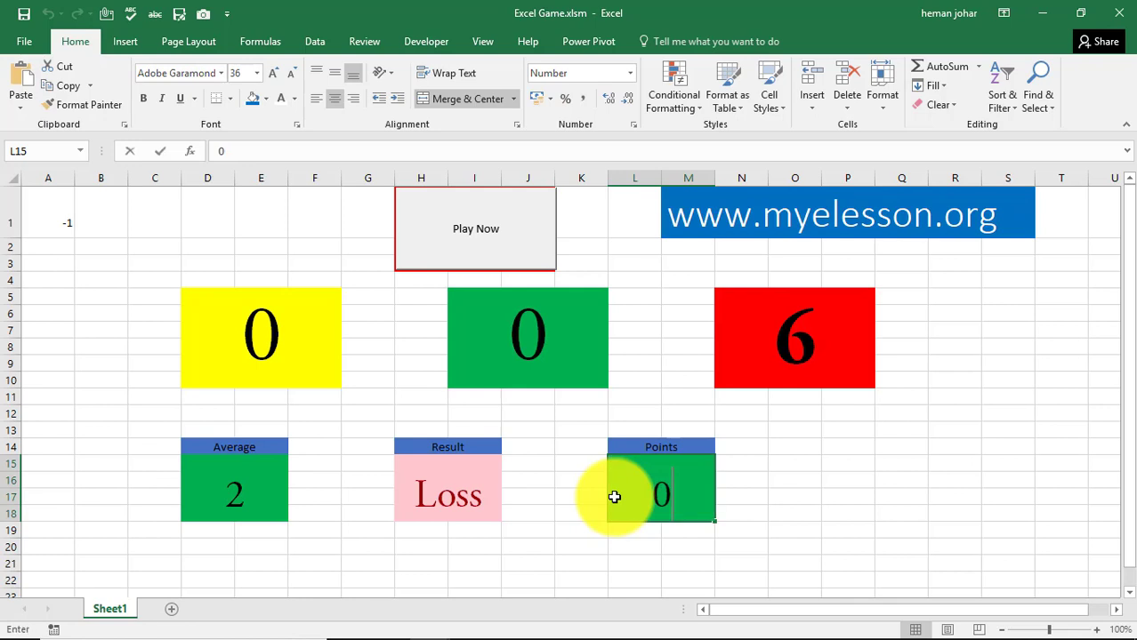
key("Return")
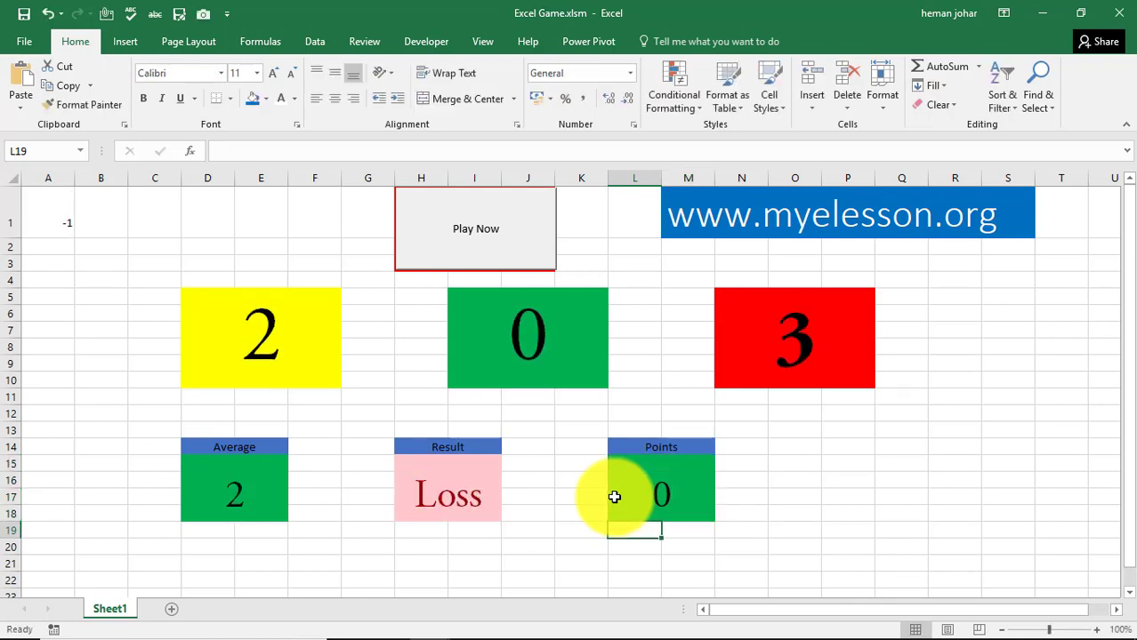
left_click(475, 232)
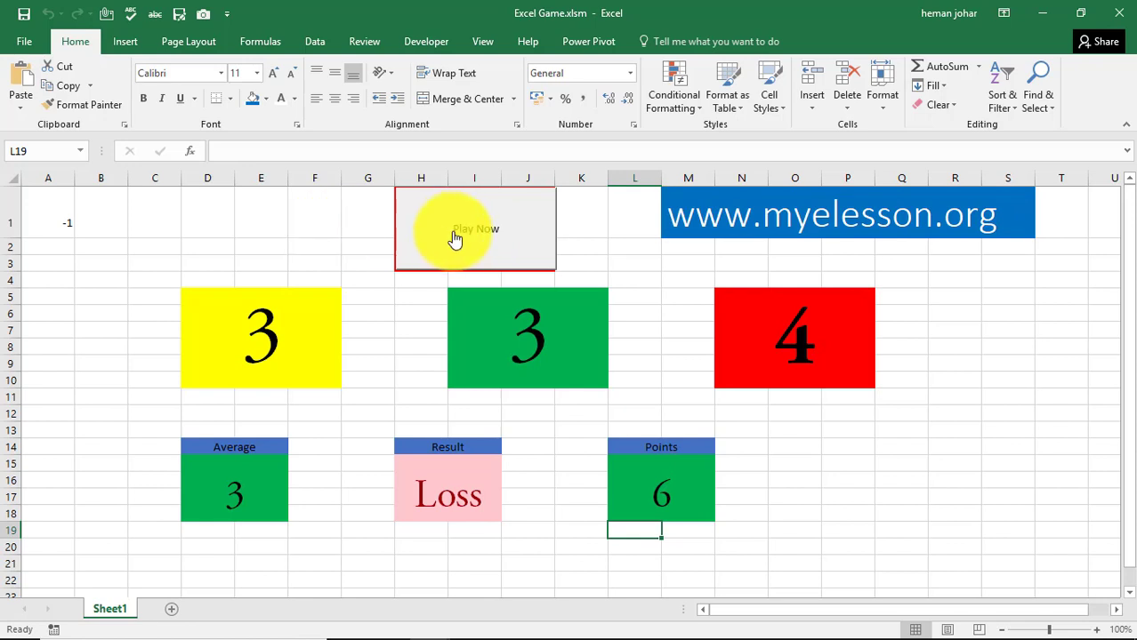
Step: Insert a form button at E1 and assign it the points macro
left_click(277, 210)
left_click(419, 40)
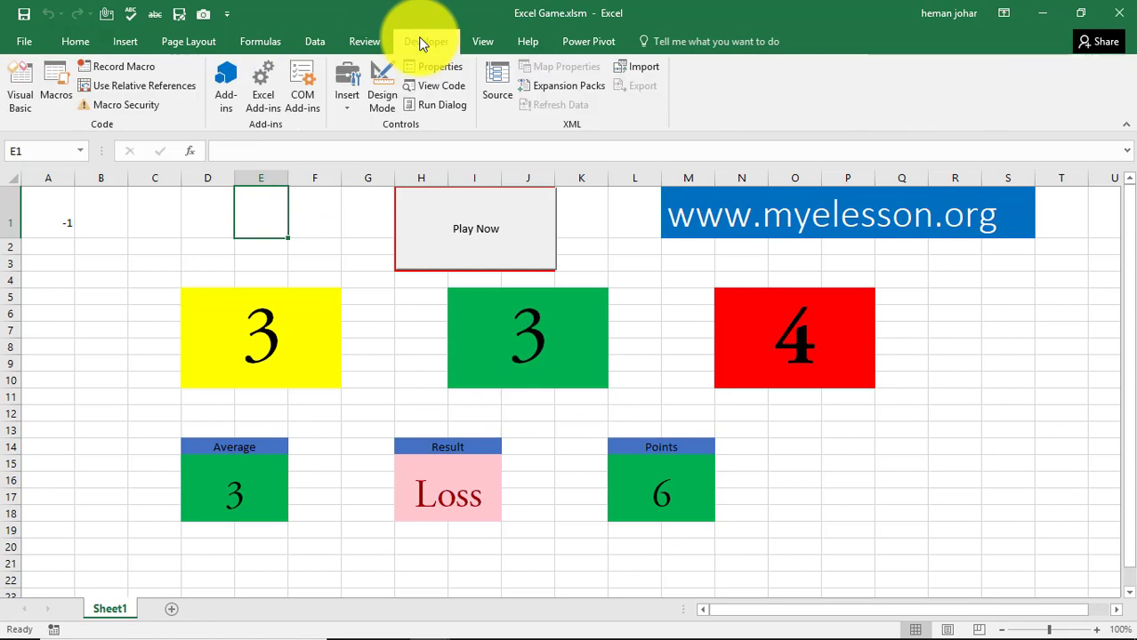
left_click(350, 99)
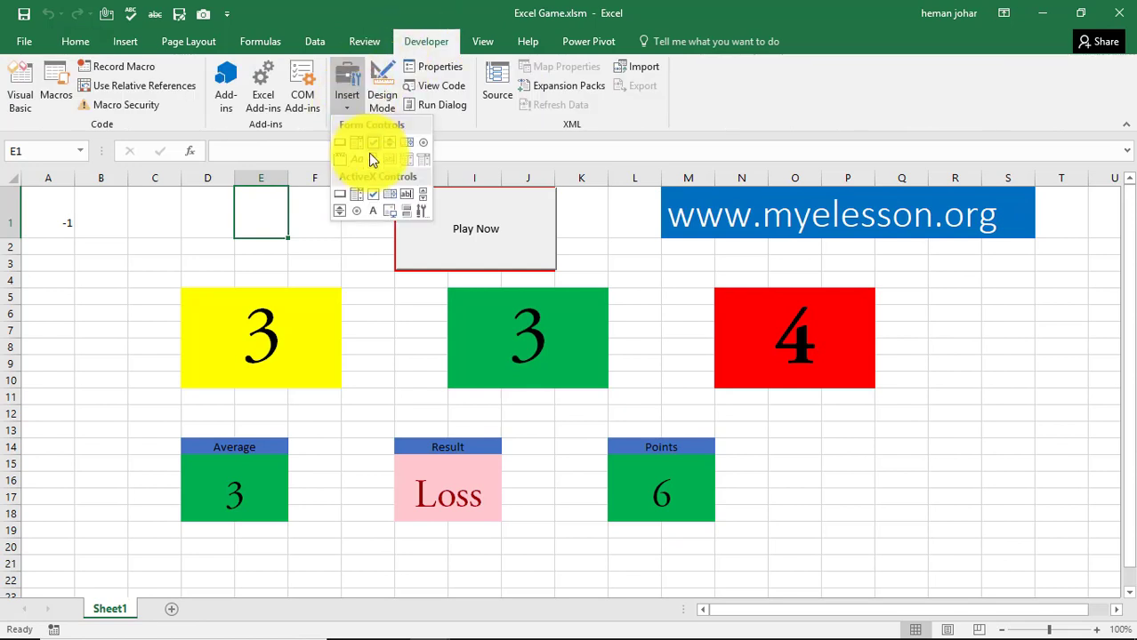
left_click(344, 144)
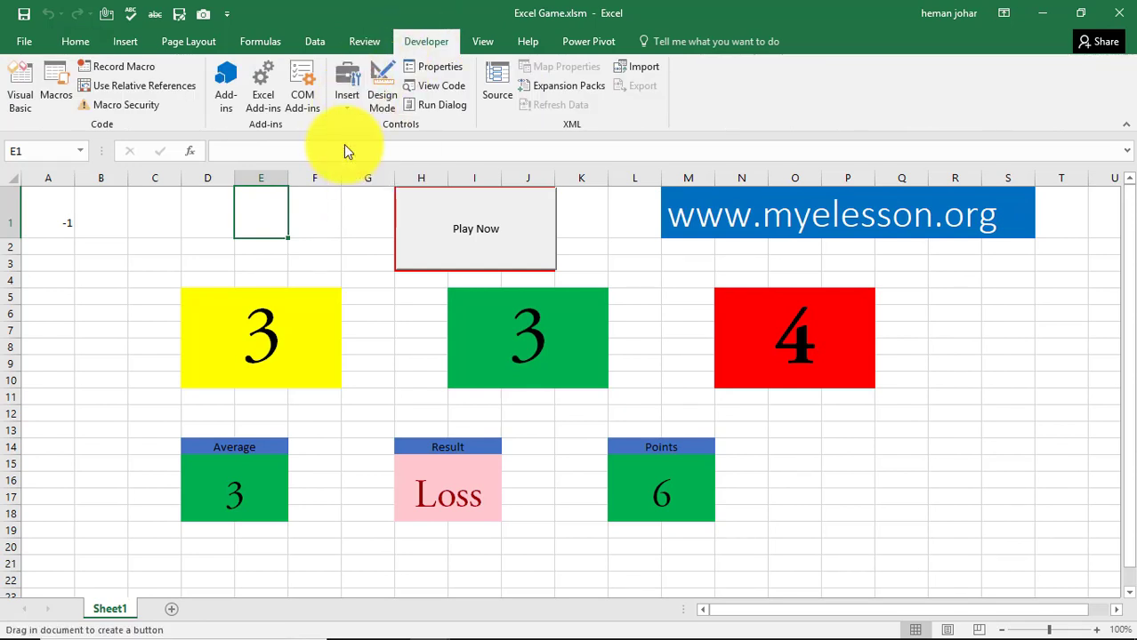
left_click(260, 207)
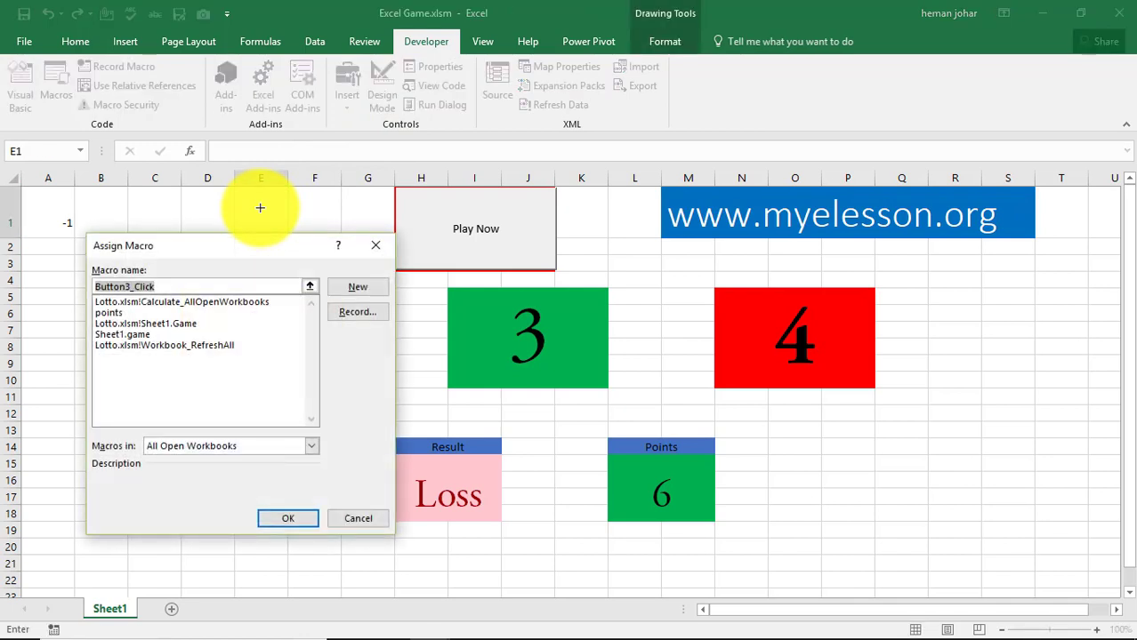
left_click(129, 313)
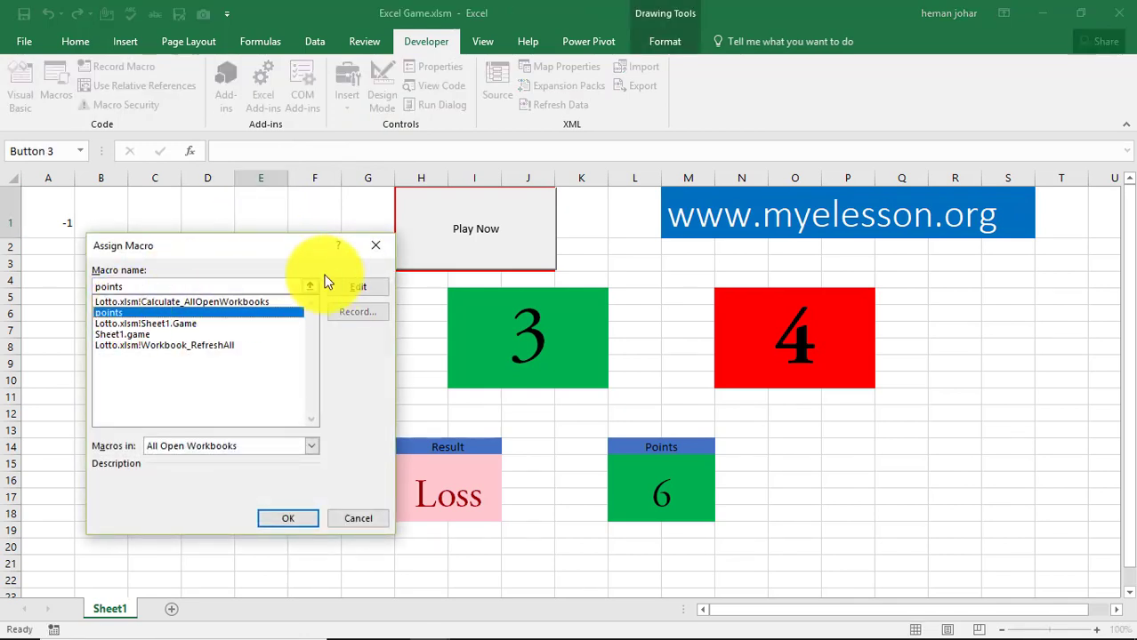
left_click(277, 519)
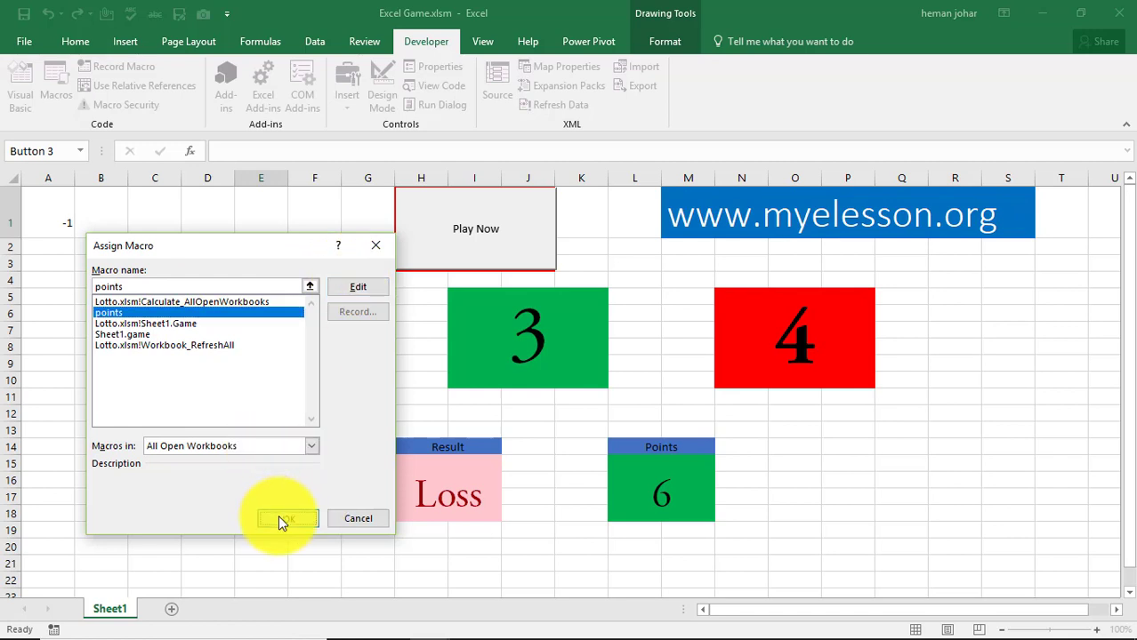
Step: Play several rounds with the new button to test it
left_click(335, 281)
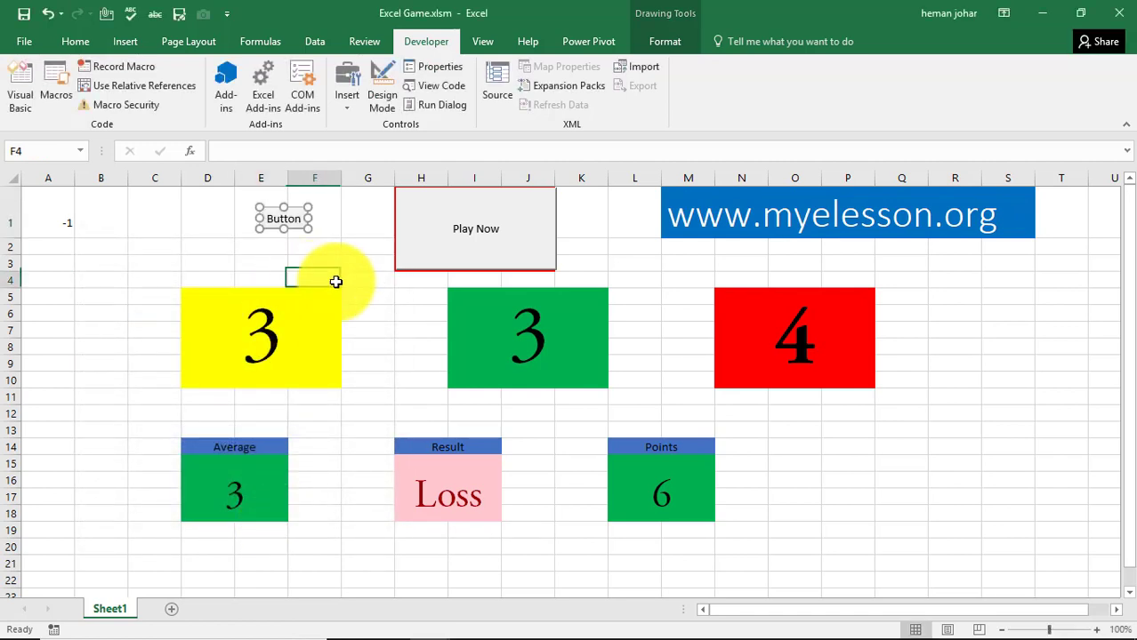
left_click(287, 221)
left_click(286, 220)
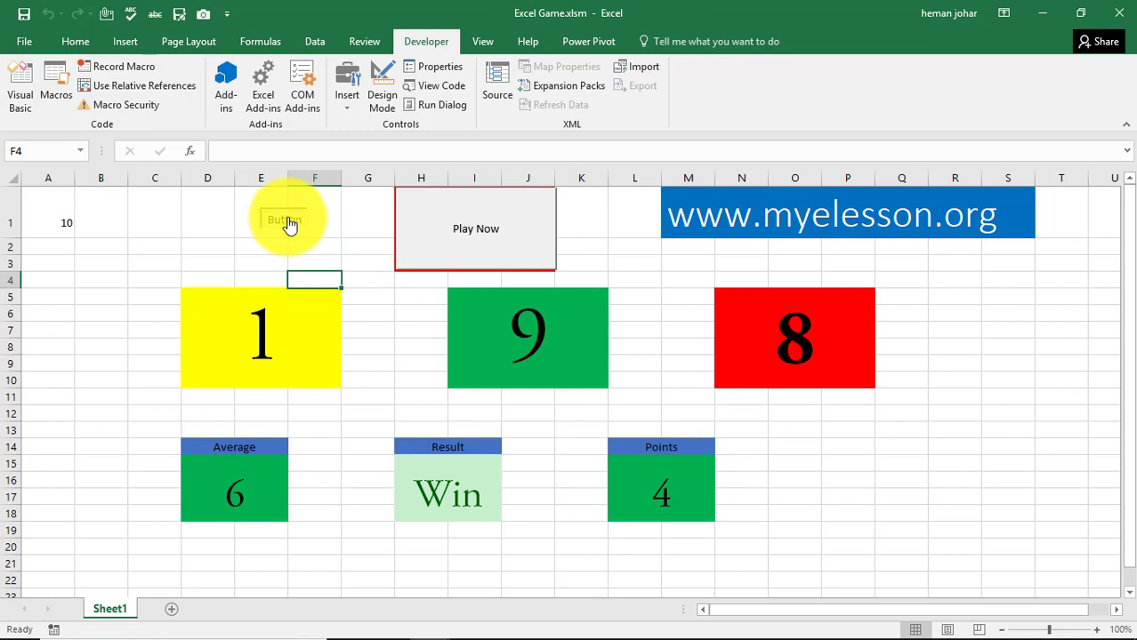
left_click(287, 220)
left_click(286, 221)
left_click(288, 222)
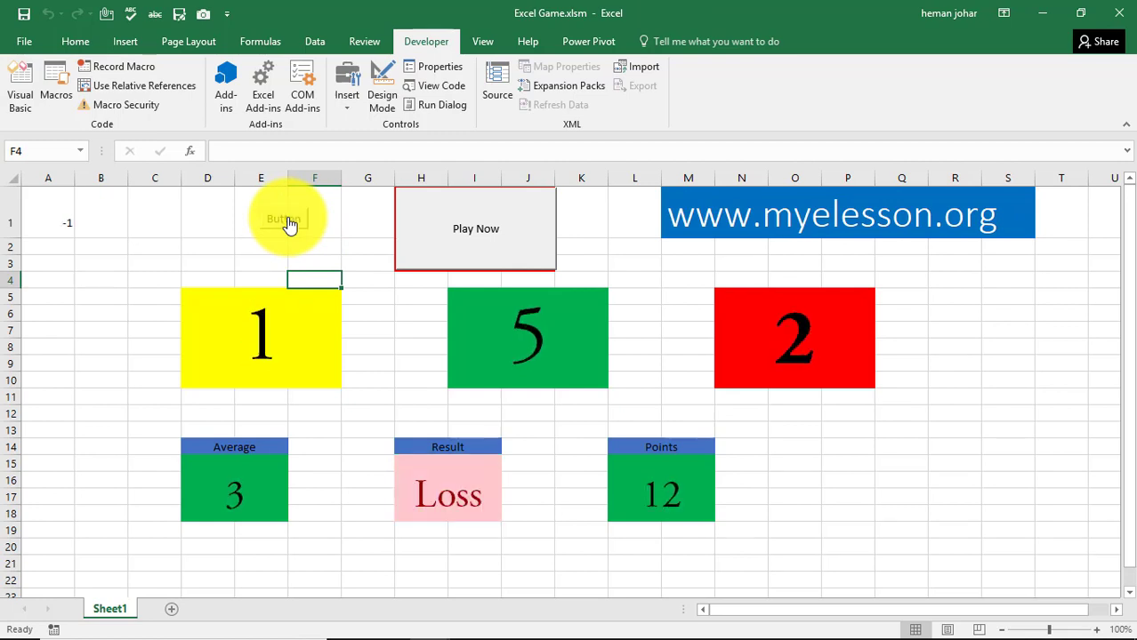
Step: Relabel the new button from Button 3 to 'Play' and play a round with it
right_click(286, 219)
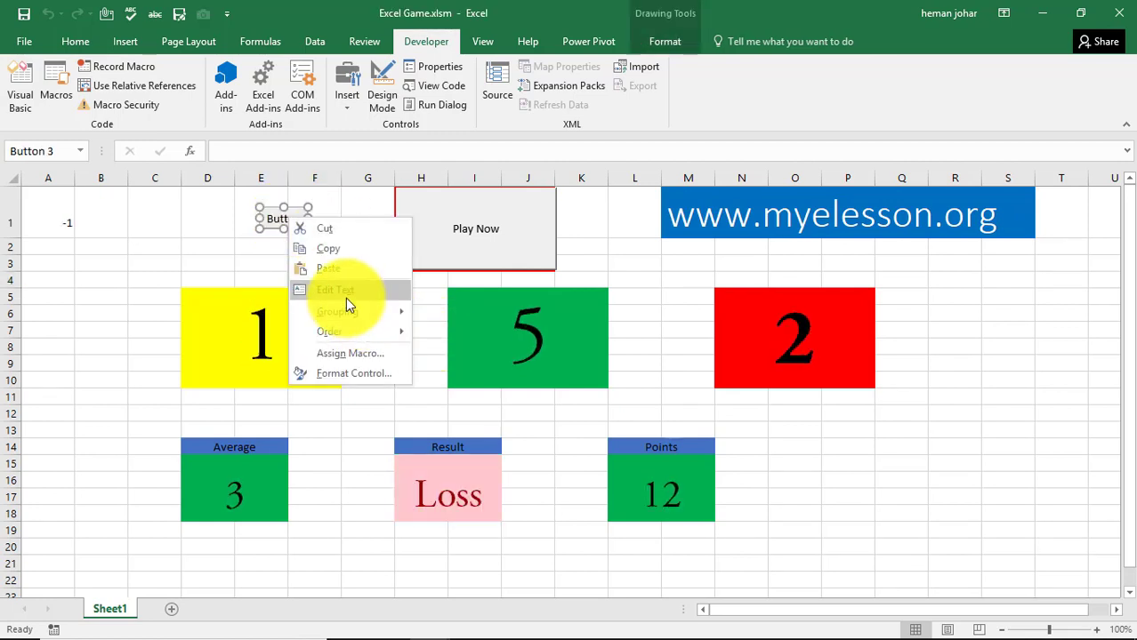
left_click(345, 294)
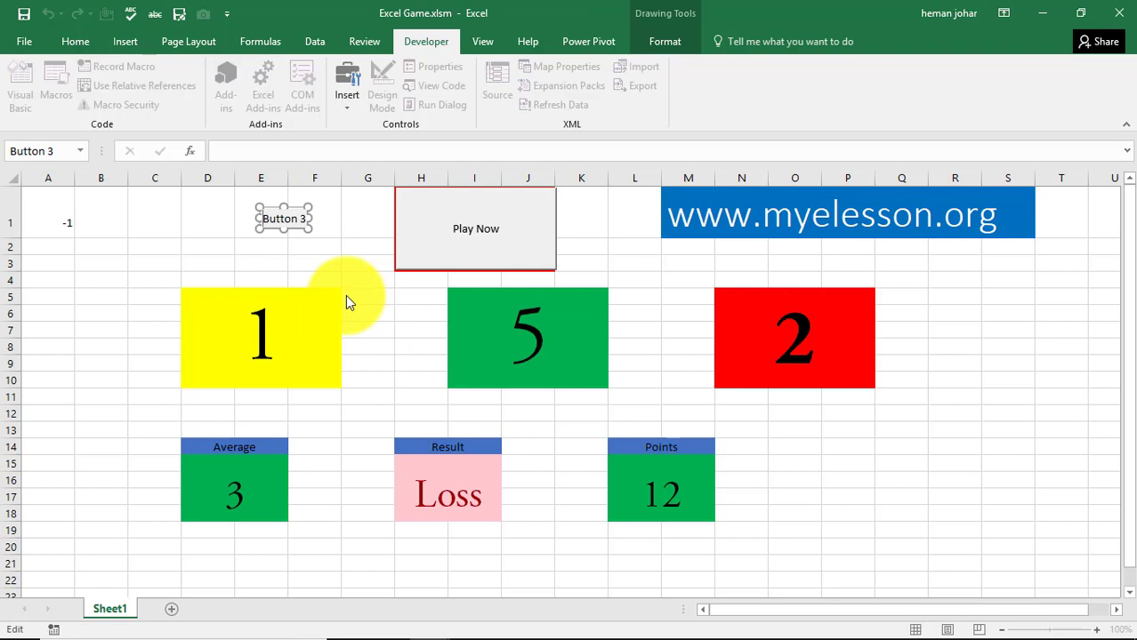
key("BackSpace")
key("BackSpace")
key("BackSpace")
key("BackSpace")
key("BackSpace")
key("BackSpace")
key("BackSpace")
key("BackSpace")
type("Play")
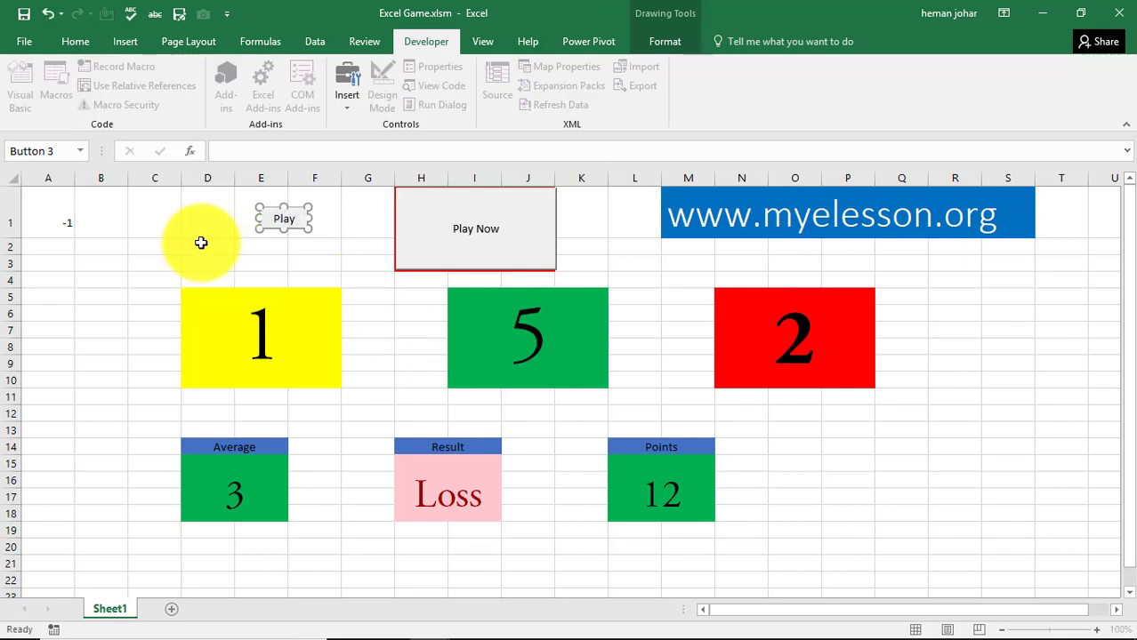
left_click(201, 243)
left_click(276, 224)
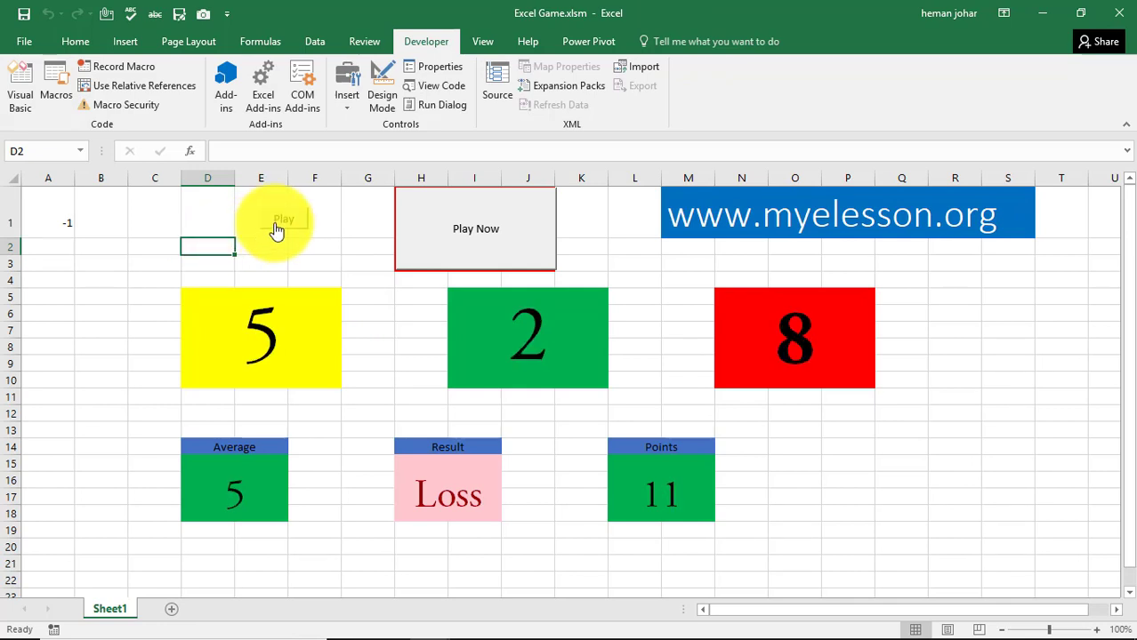